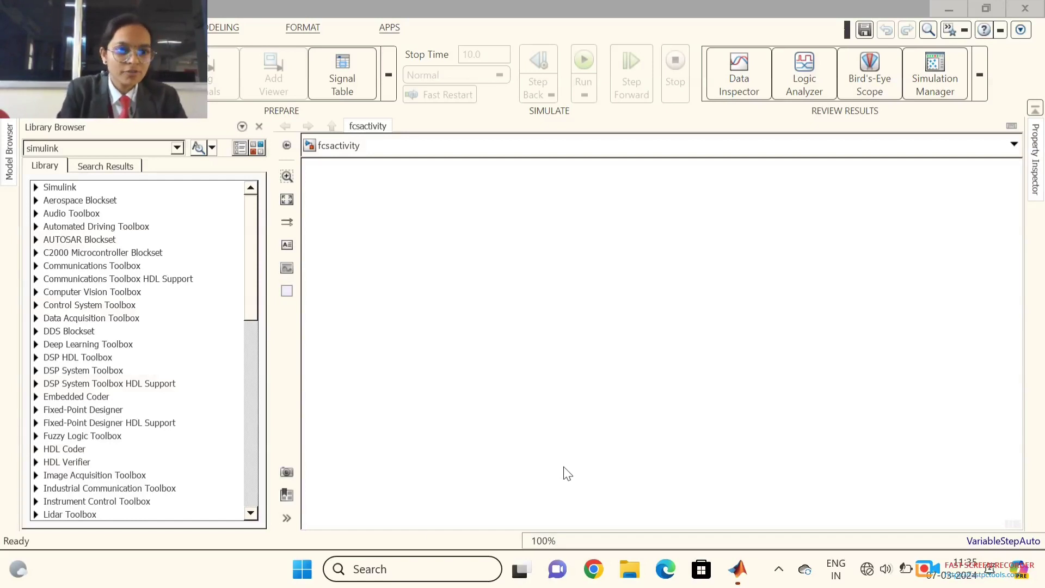
- Search the block library for "dc machine" and place the DC Machine block on the empty fcsactivity model canvas
double_click(92, 149)
key(BackSpace)
text(dc)
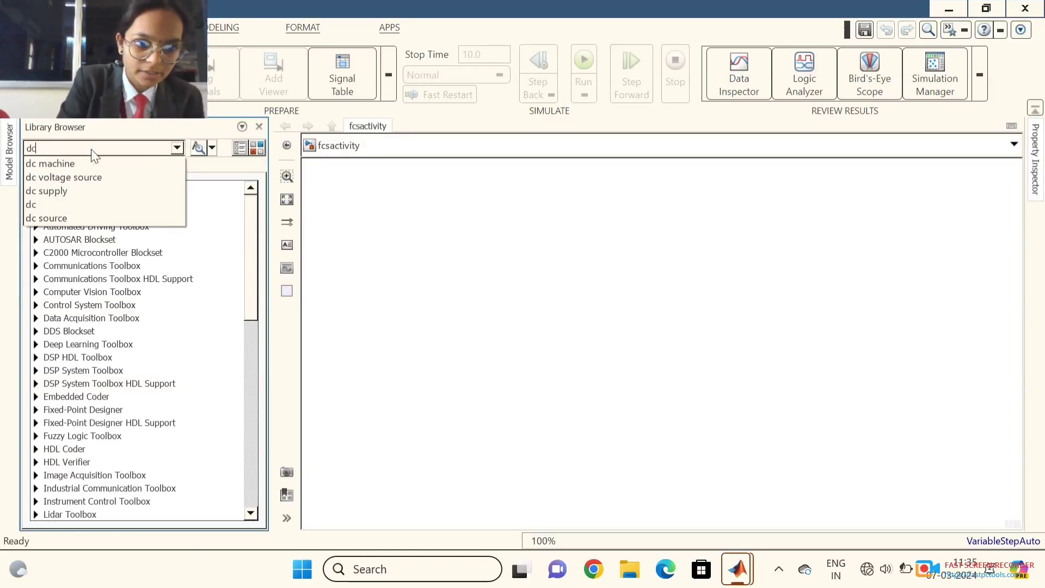
key(Return)
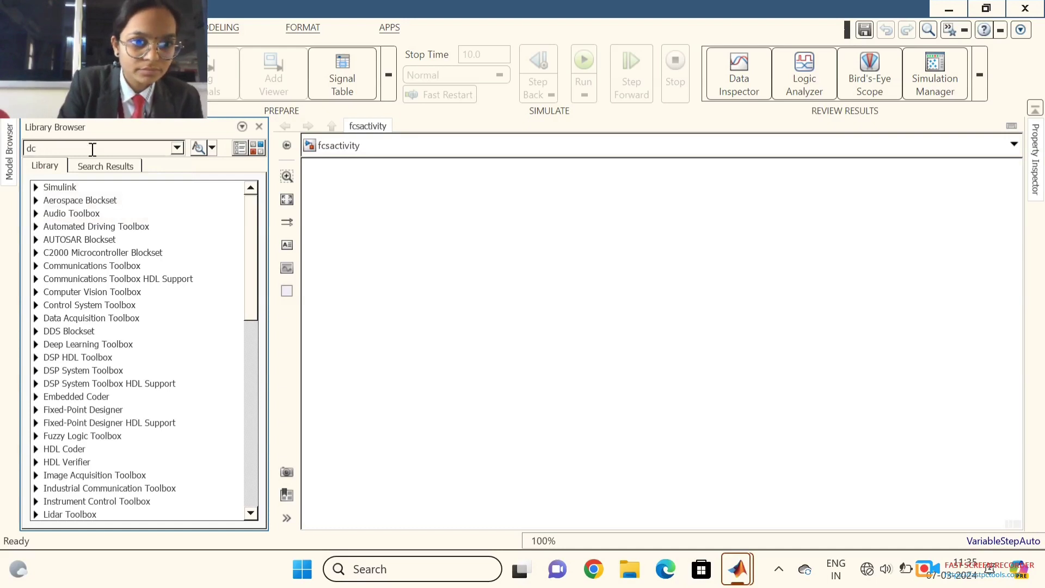
text(machin)
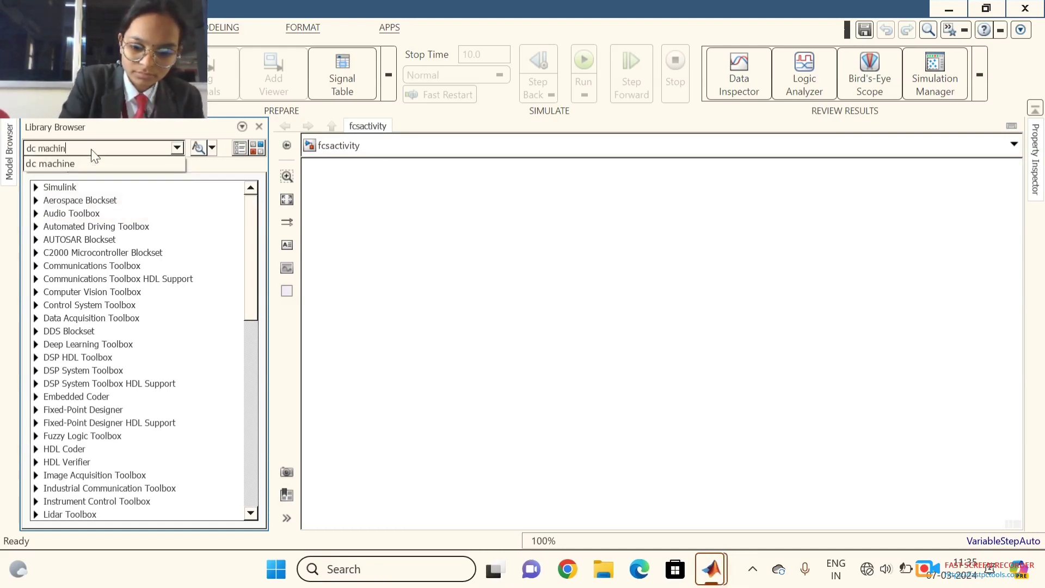
text(e)
key(Return)
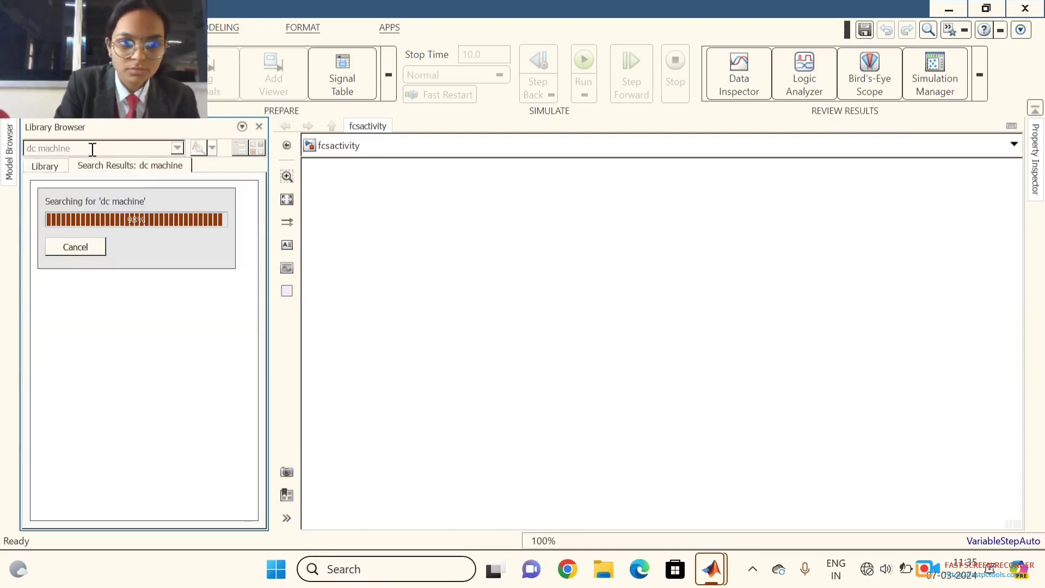
drag(59, 239, 597, 267)
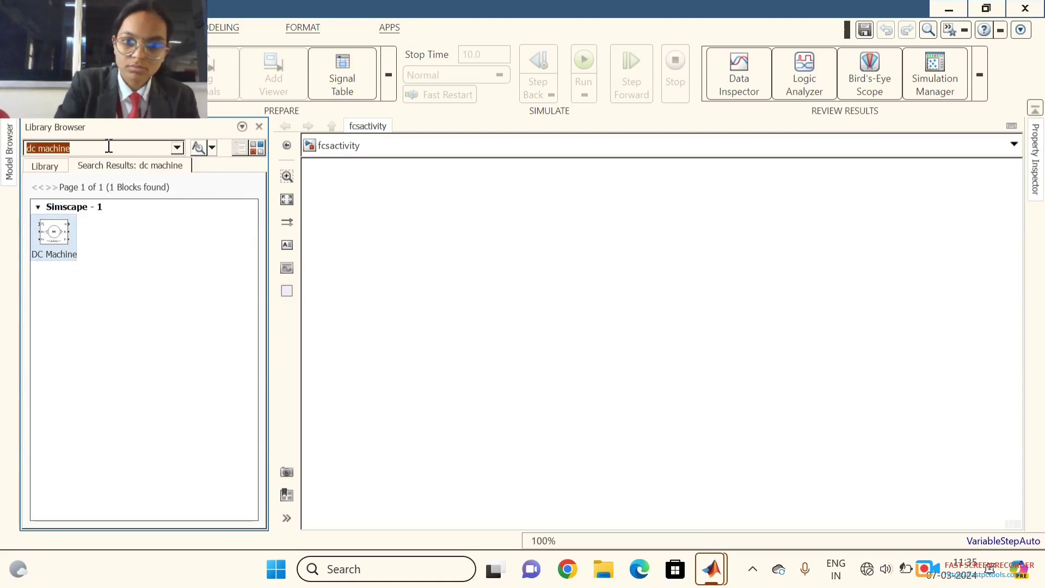
key(ctrl+i)
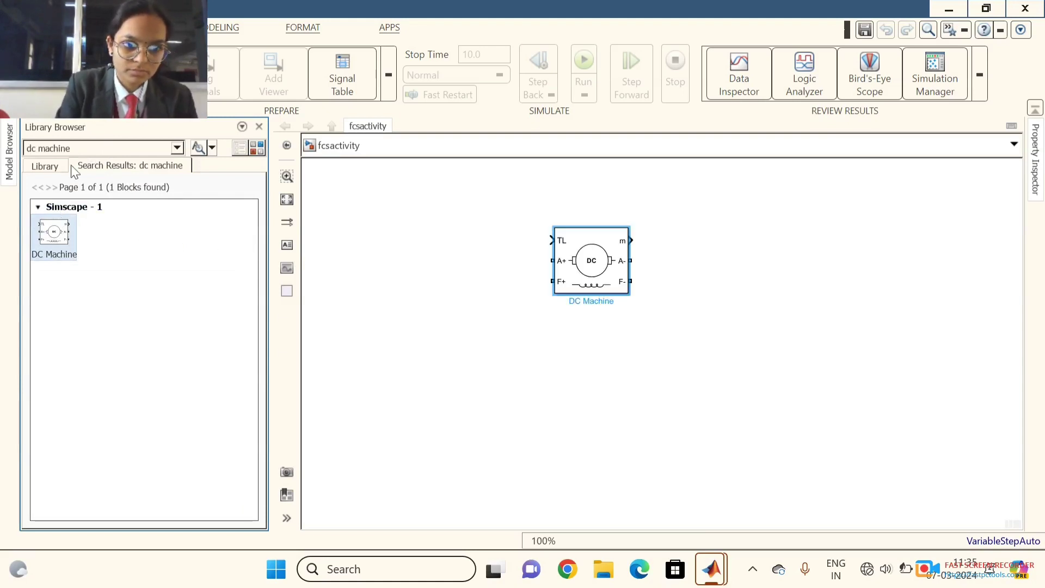
- Search the library for "dc voltage" and place the battery-symbol DC Voltage Source block below the DC Machine
key(BackSpace)
text(d)
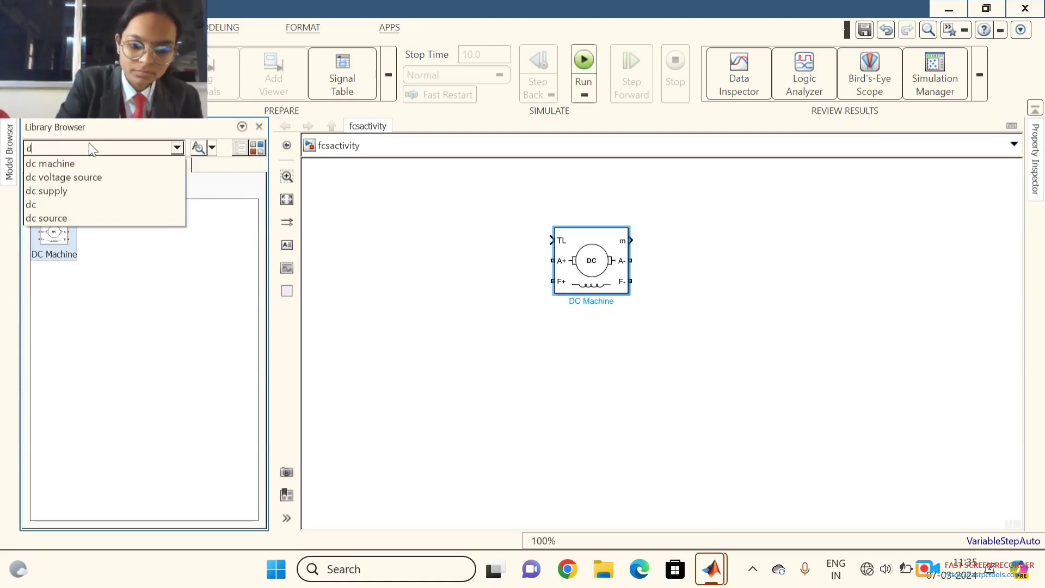
text(c voltage)
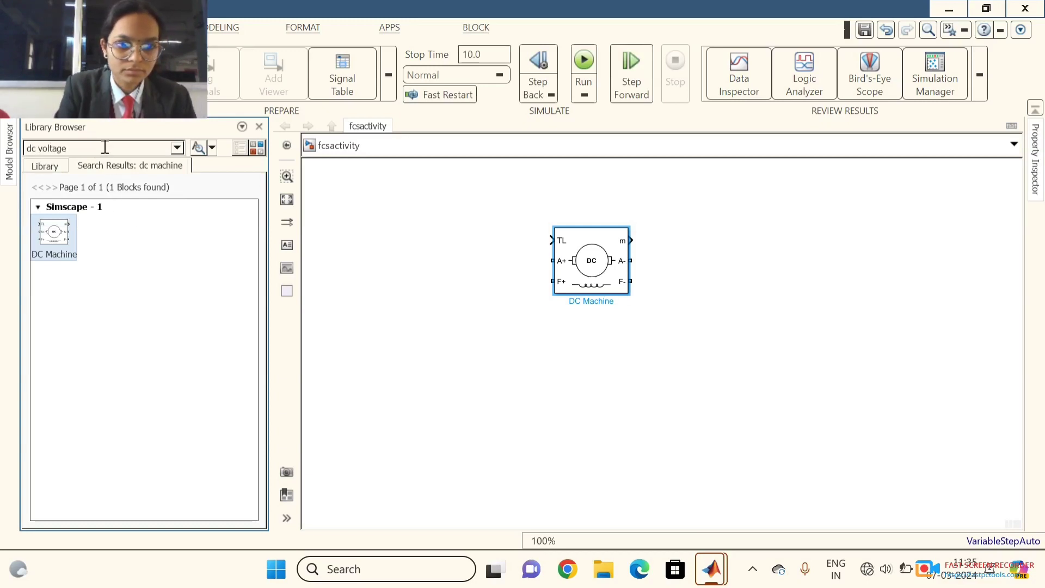
key(Return)
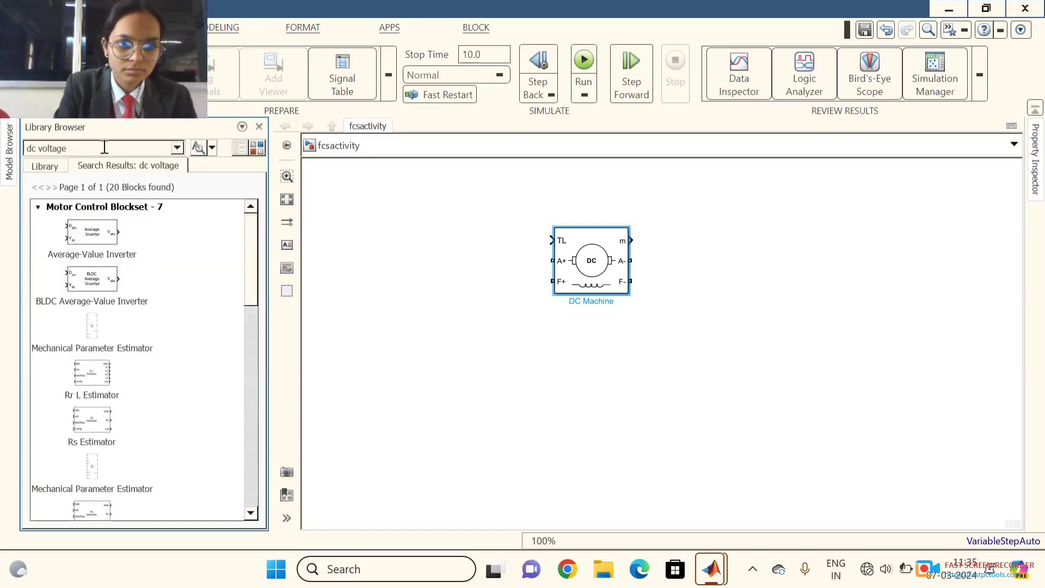
scroll(105, 310, down, 5)
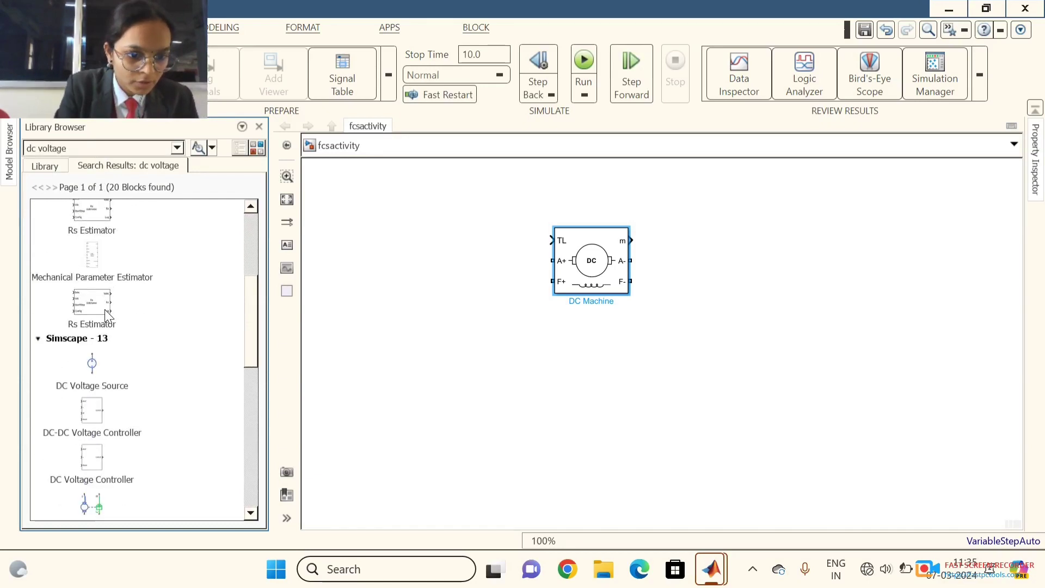
scroll(107, 315, down, 2)
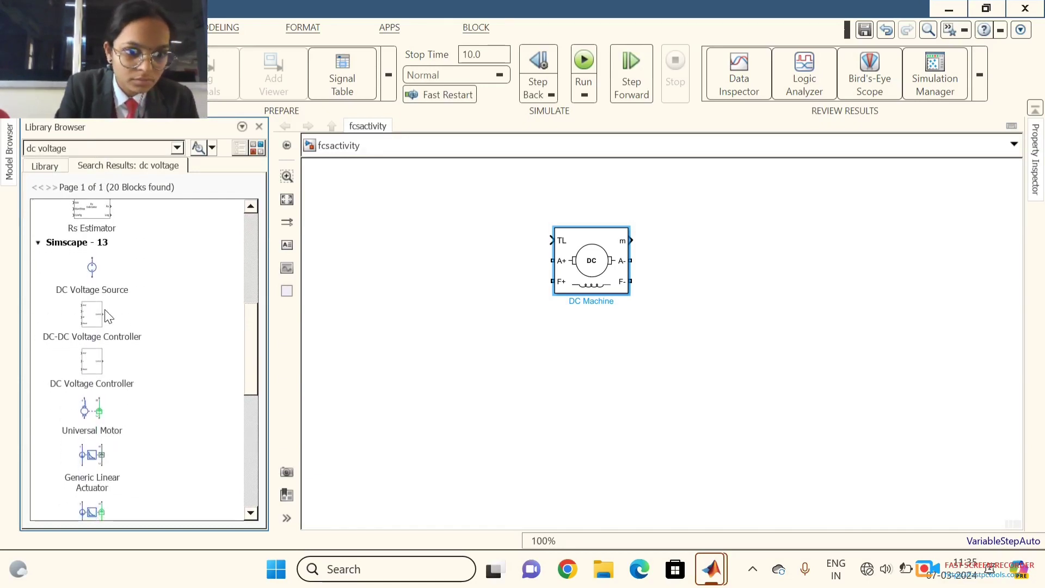
scroll(107, 316, down, 1)
scroll(107, 272, down, 20)
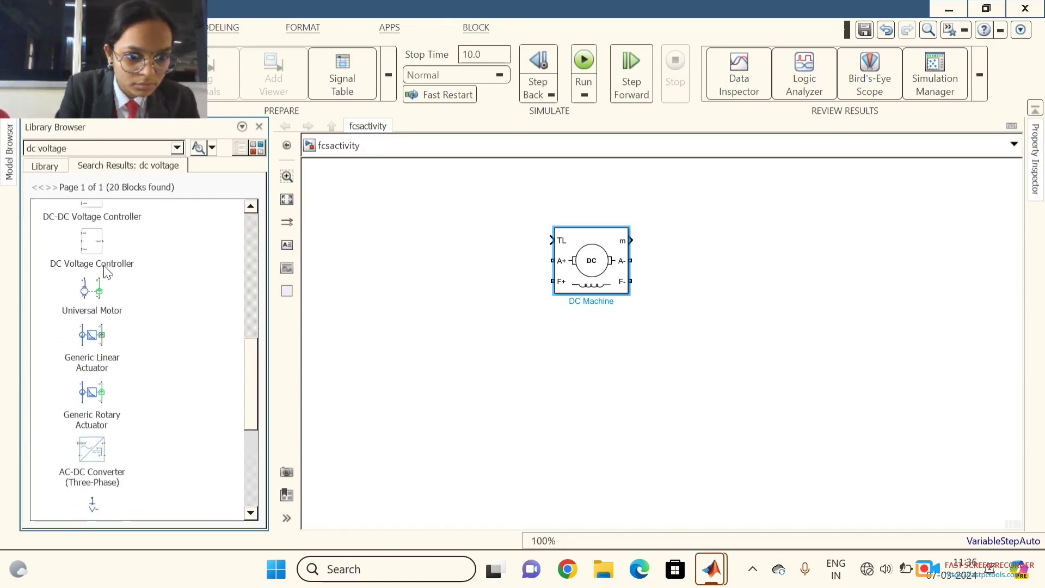
scroll(107, 272, down, 2)
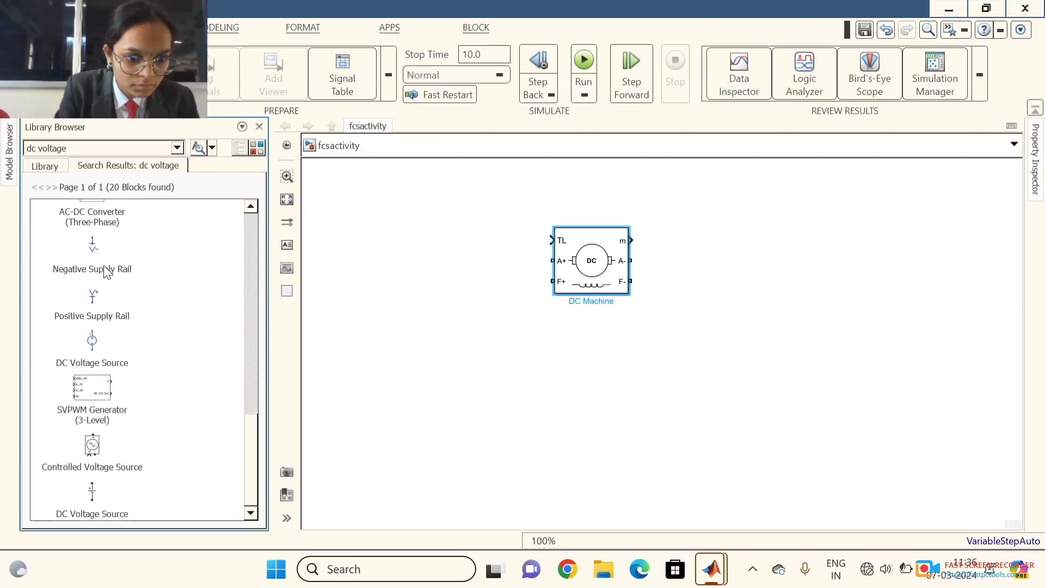
click(95, 494)
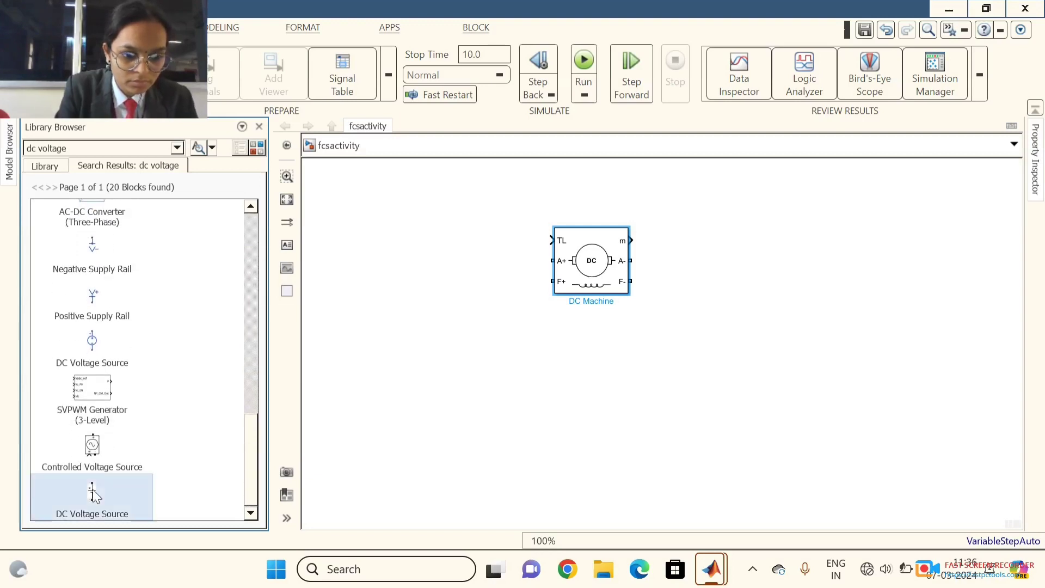
drag(463, 410, 598, 354)
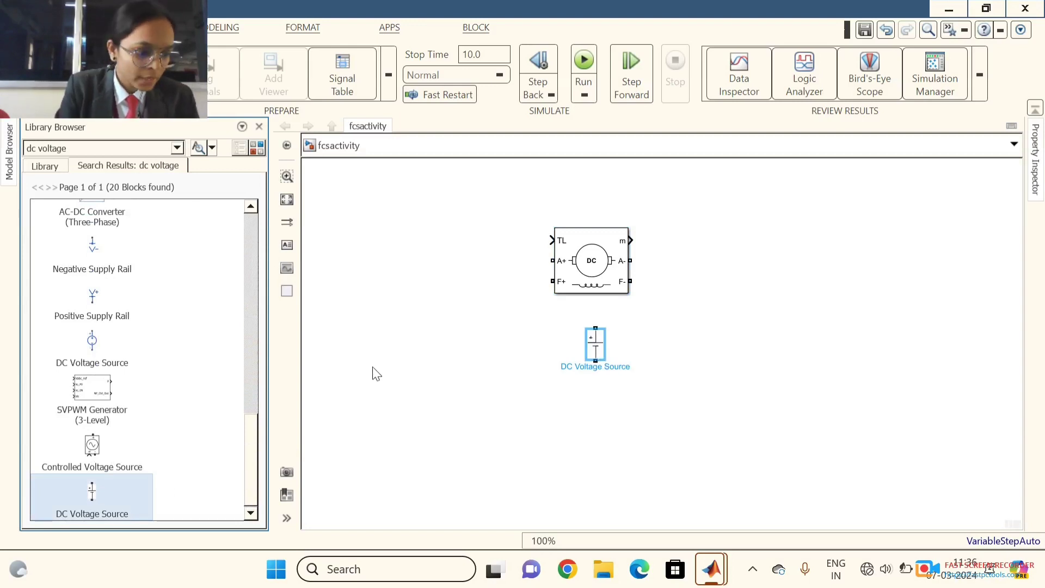
- Search the library for "controlled voltage source" and place the black Controlled Voltage Source block just left of the DC voltage source
click(108, 152)
key(BackSpace)
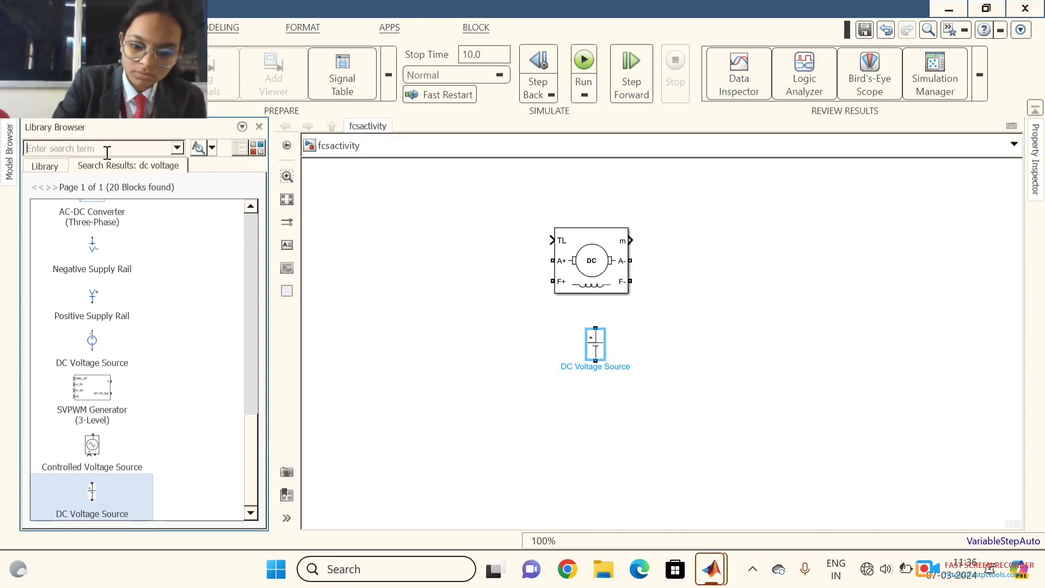
text(dontroll)
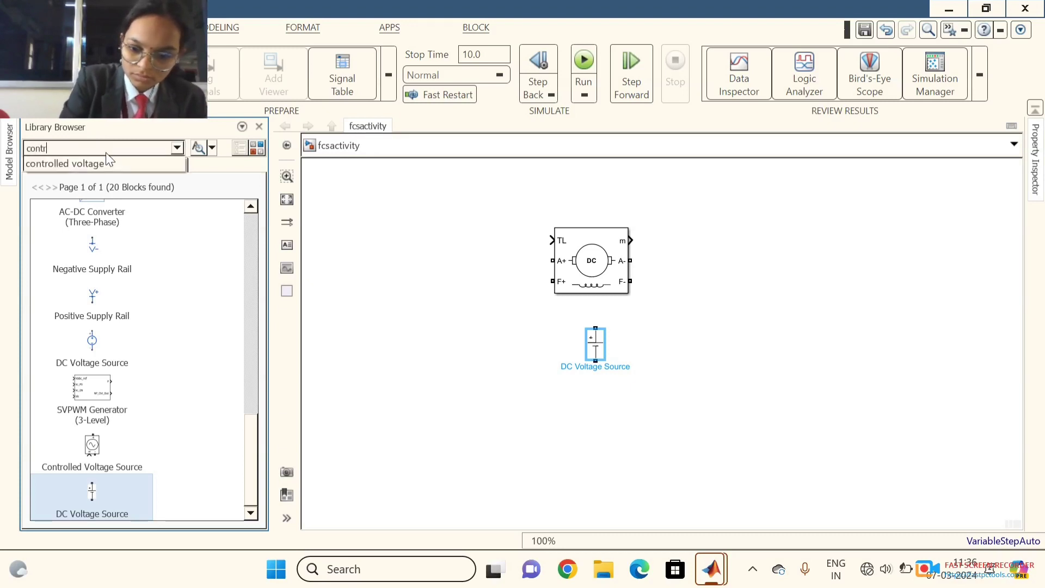
text(ed vo)
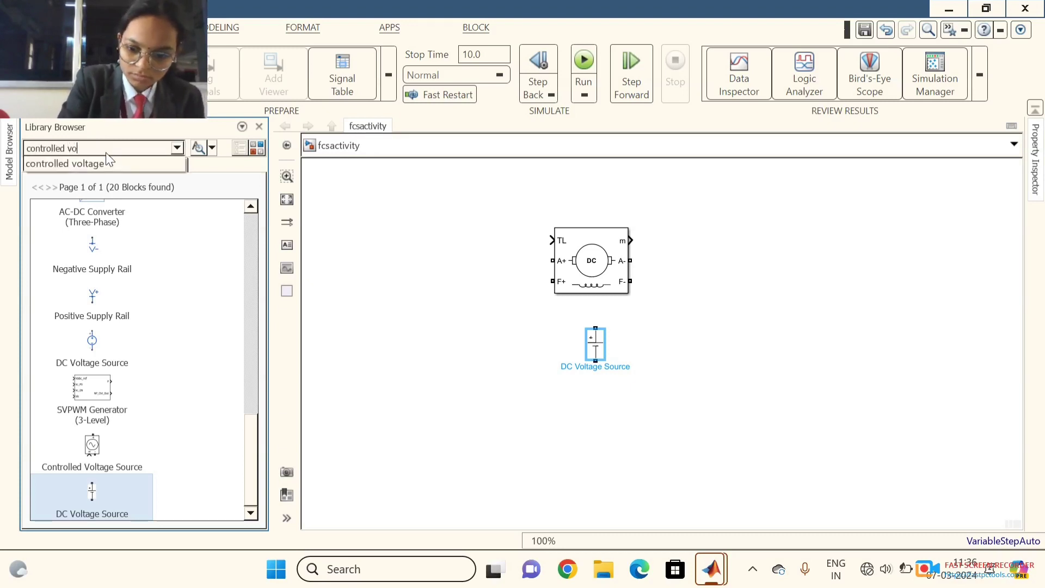
text(ltage )
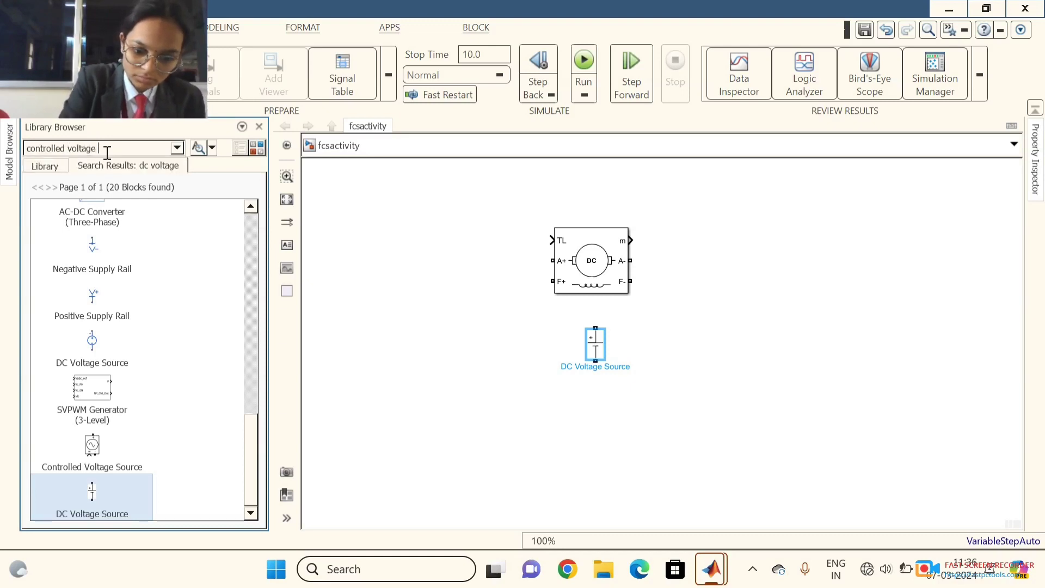
text(source)
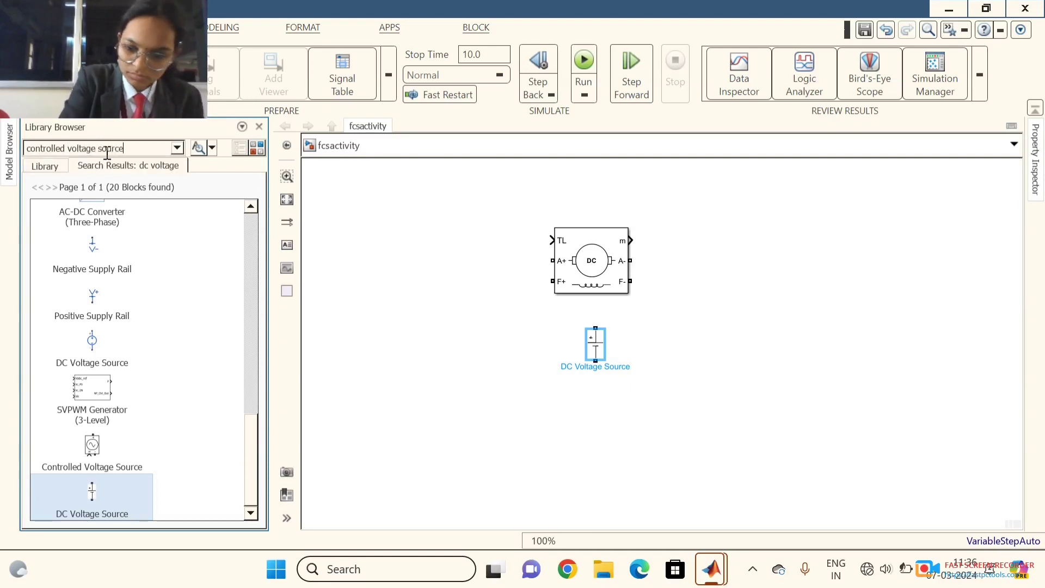
key(Return)
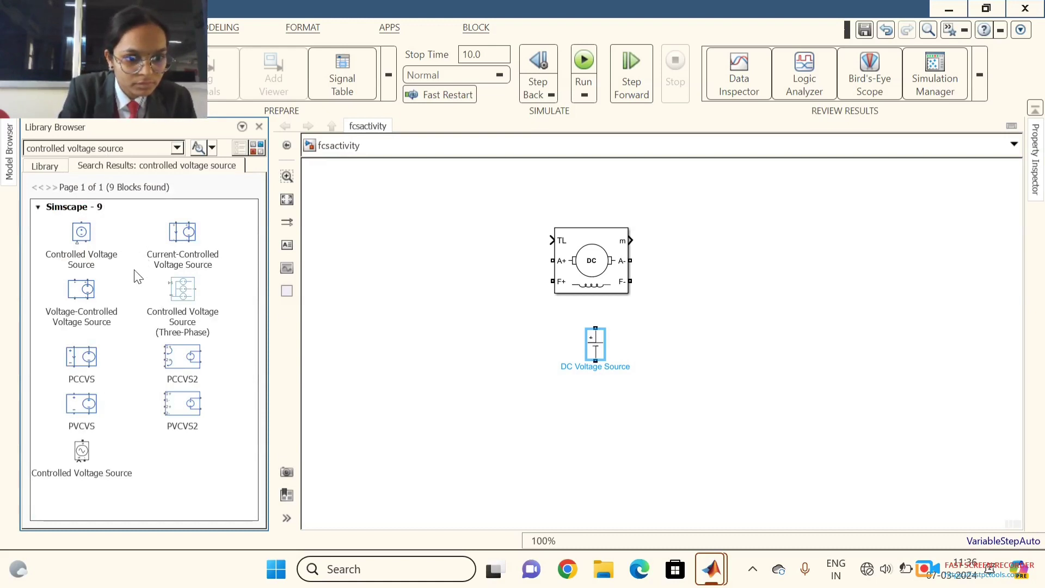
drag(82, 461, 561, 365)
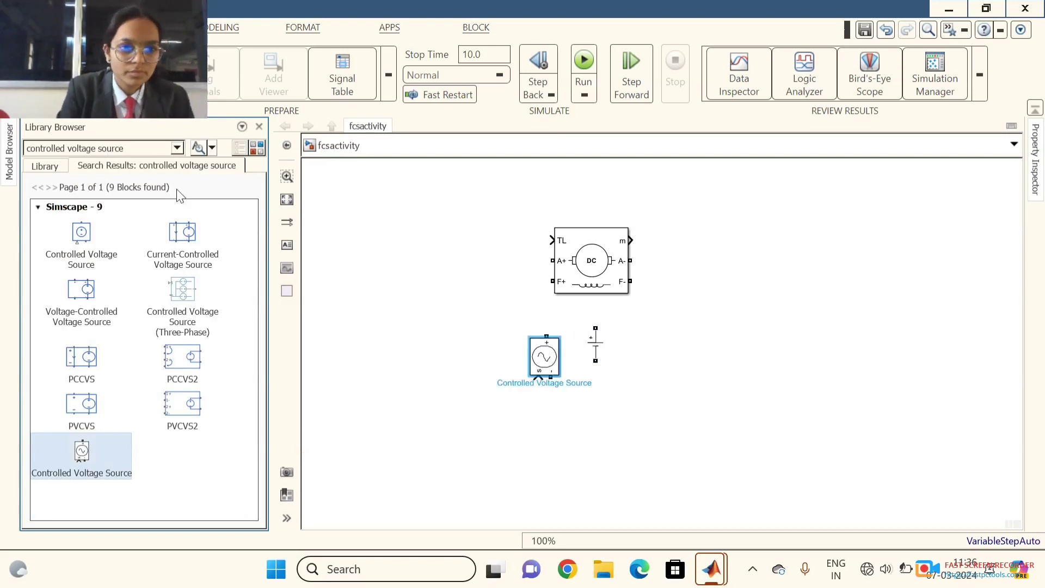
- Search the library for "pid controller" and place the continuous Simulink PID Controller block to the left of the DC Machine
triple_click(135, 146)
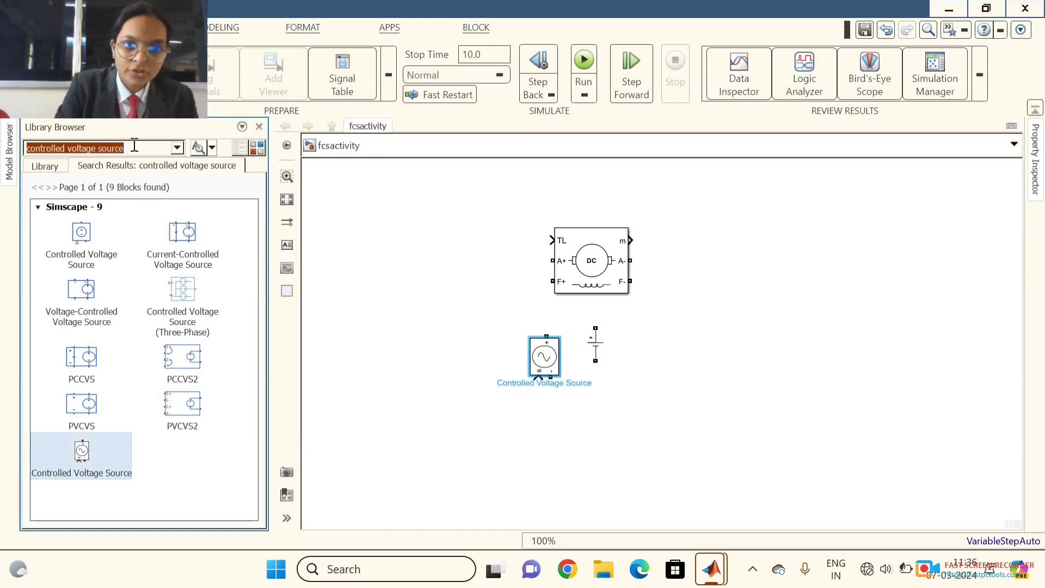
key(BackSpace)
text(pid con)
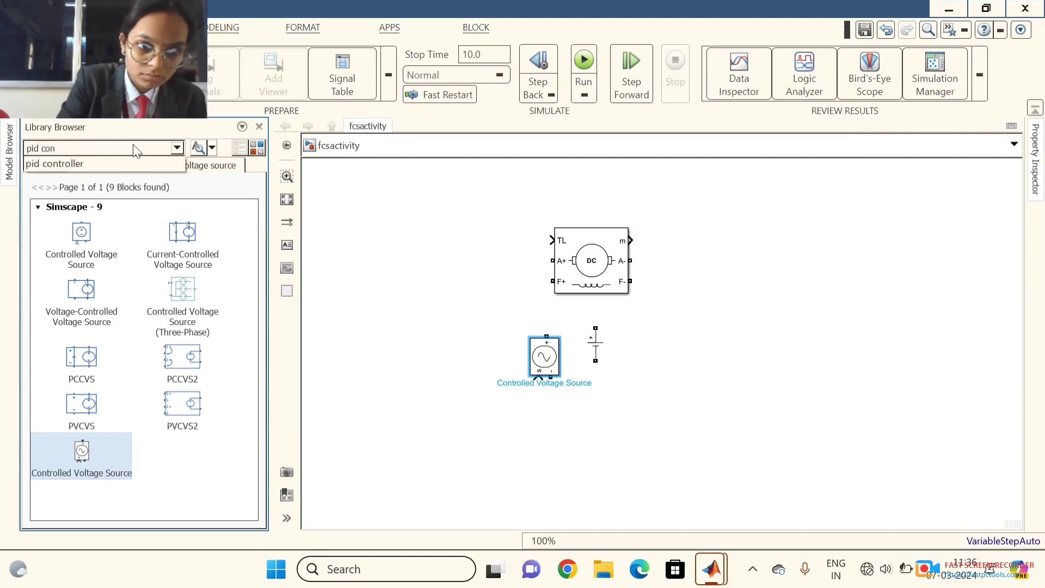
text(troller)
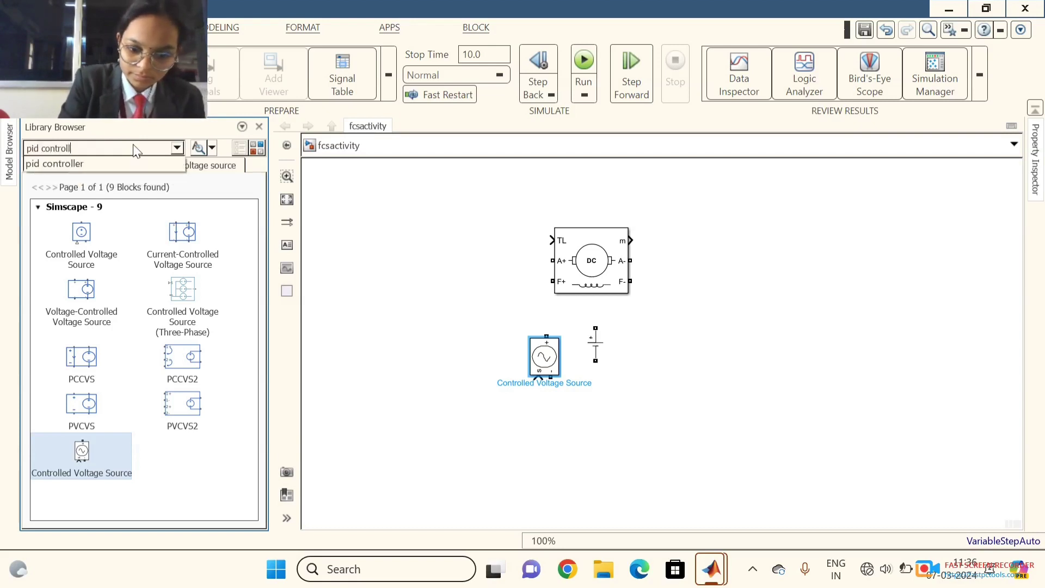
click(135, 147)
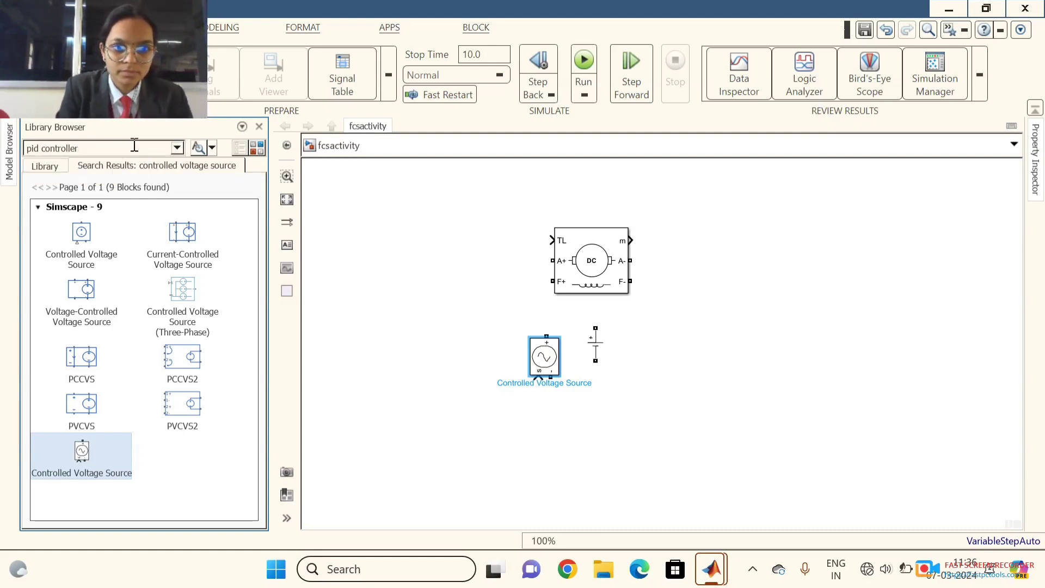
key(Return)
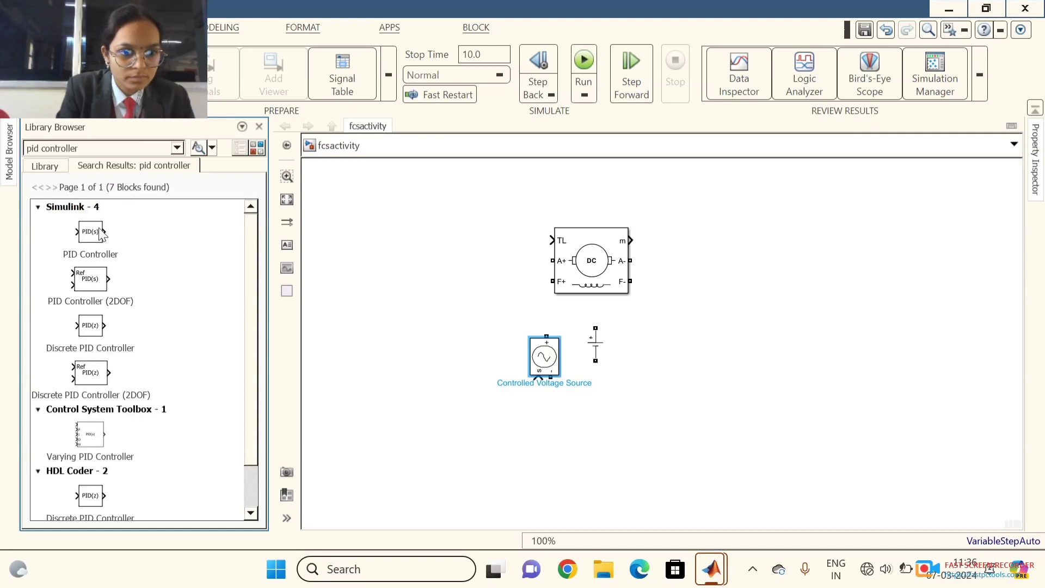
click(89, 238)
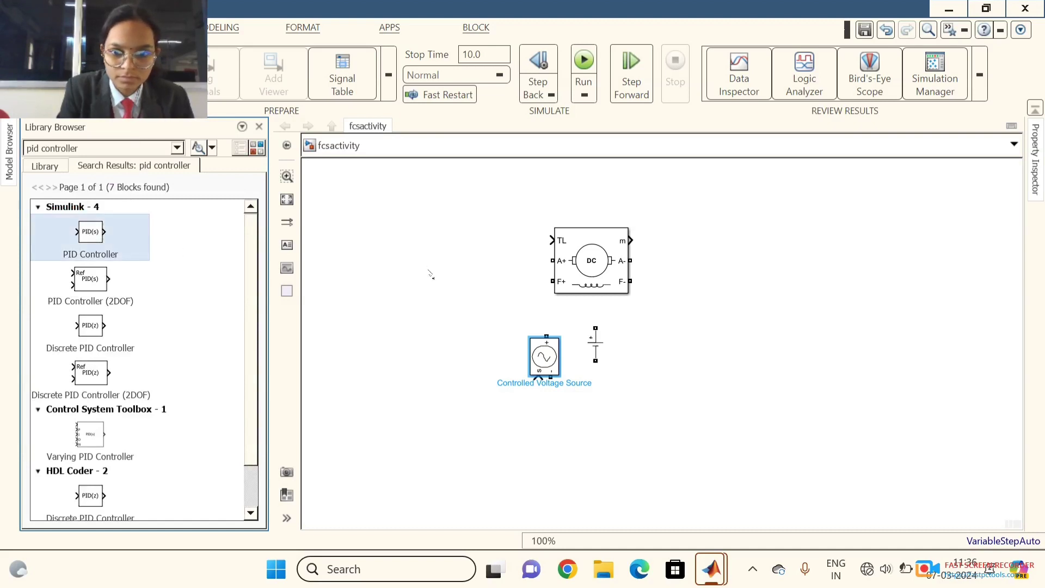
drag(508, 291, 510, 293)
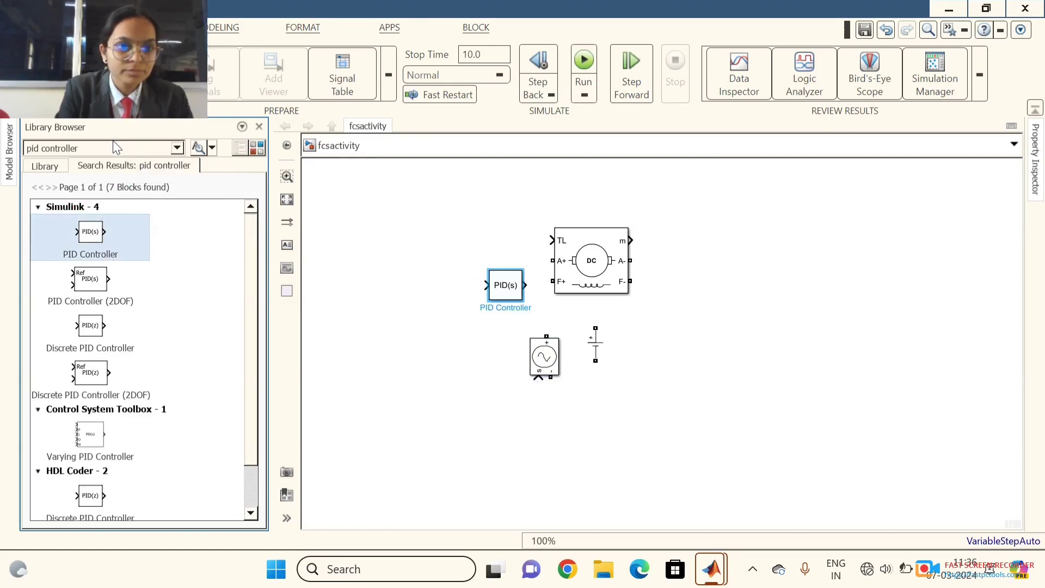
- Search the library for "add" and place the Add block to the lower left of the PID Controller
key(BackSpace)
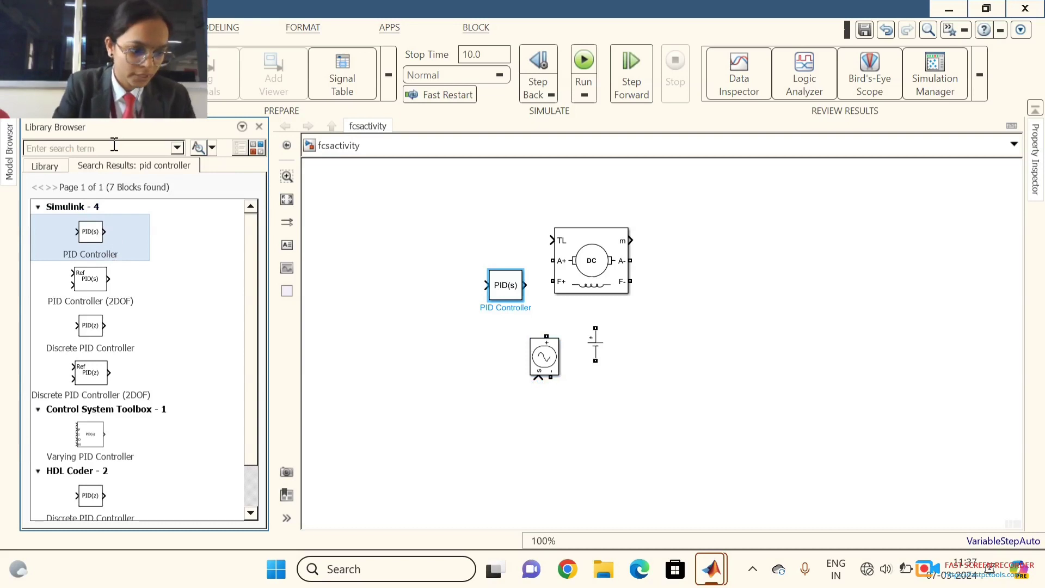
text(add)
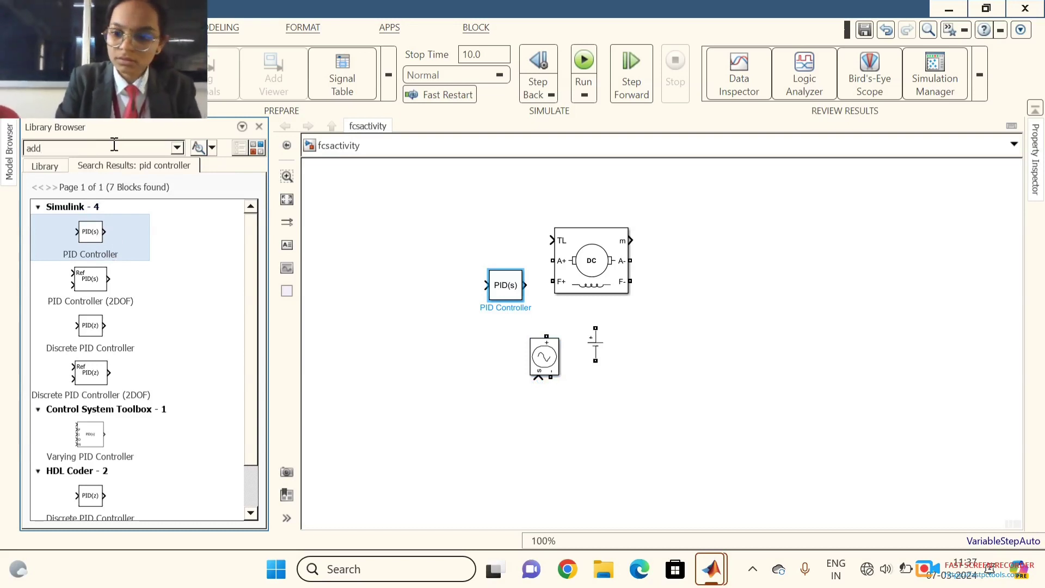
key(Return)
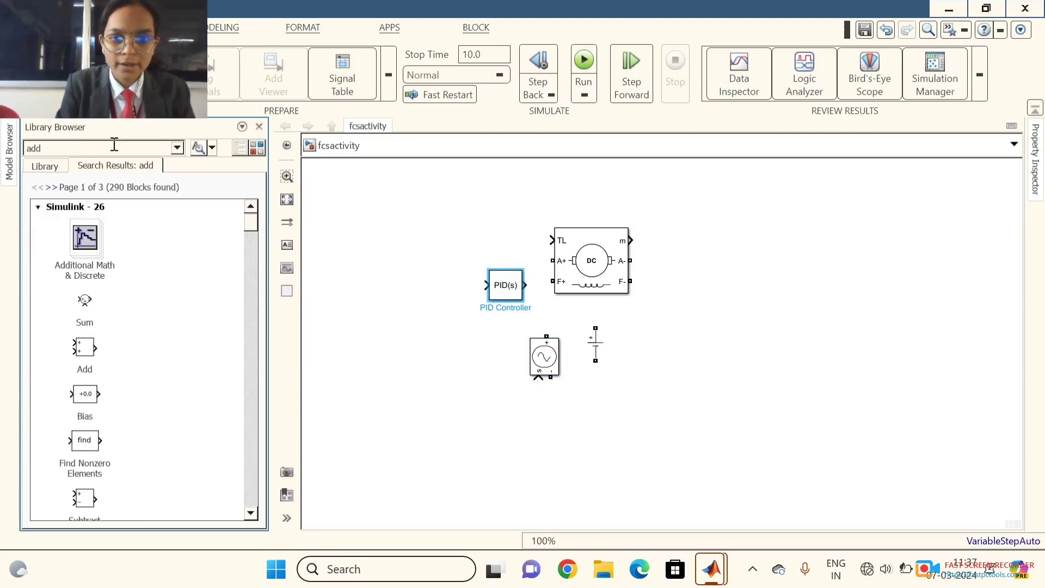
scroll(88, 254, down, 3)
drag(84, 251, 452, 385)
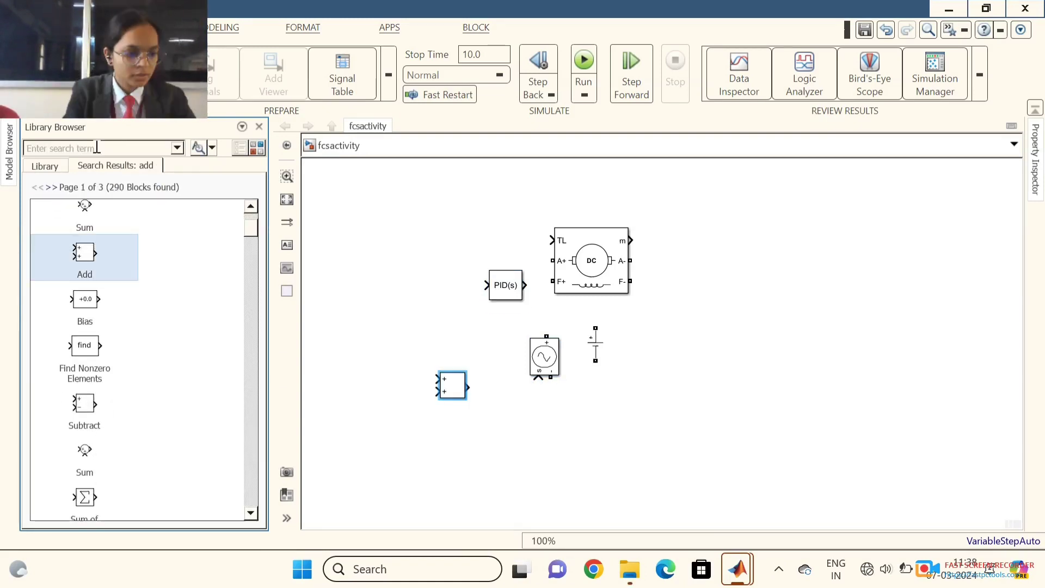
- Search the library for "constant" and place the Simulink Constant block to the left of the PID Controller
click(96, 148)
text(c)
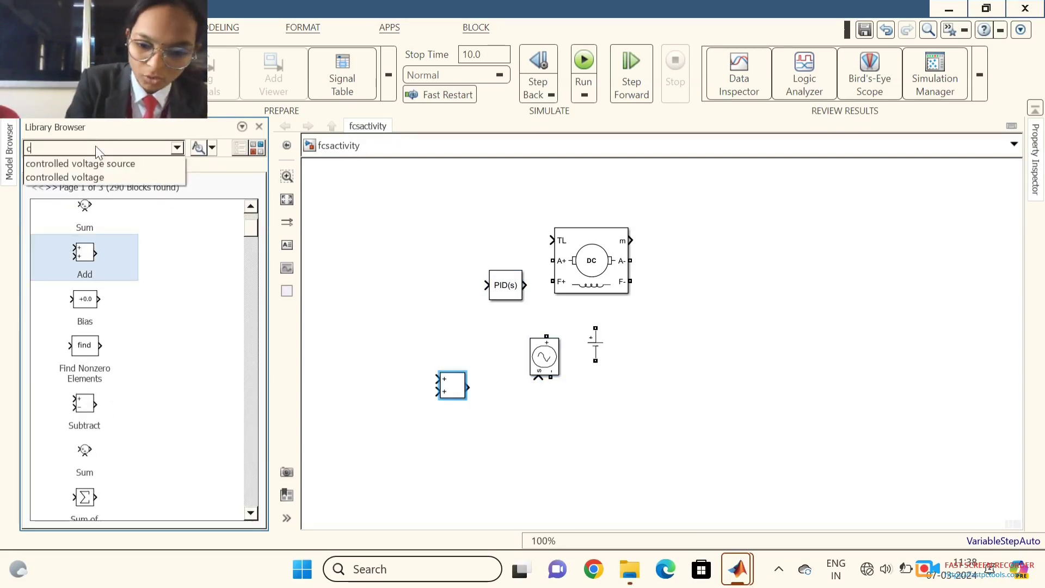
text(onstant)
key(Return)
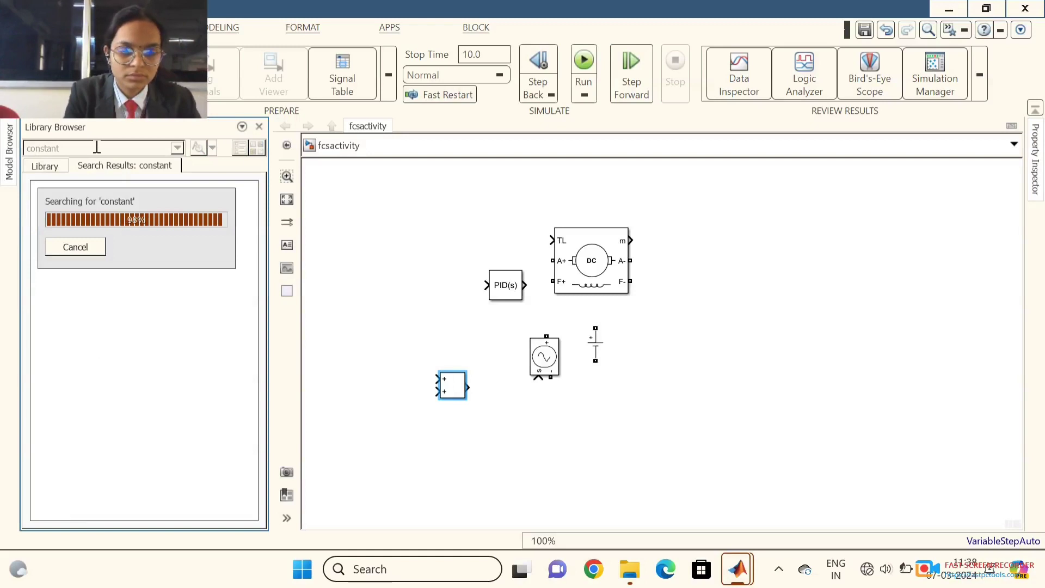
drag(113, 245, 415, 281)
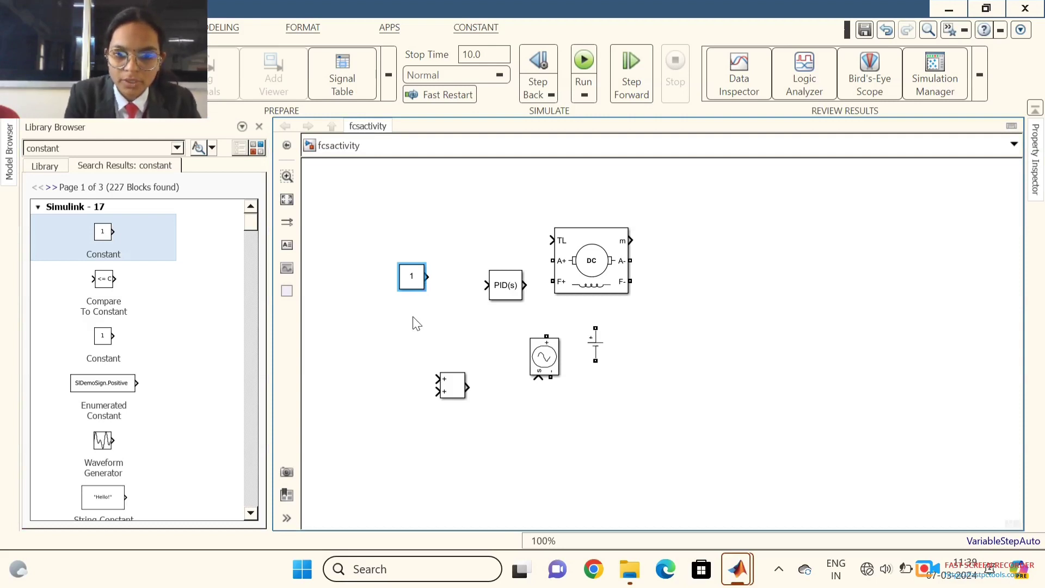
- Duplicate the Constant block and place the copy above and slightly right of the original
right_click(410, 279)
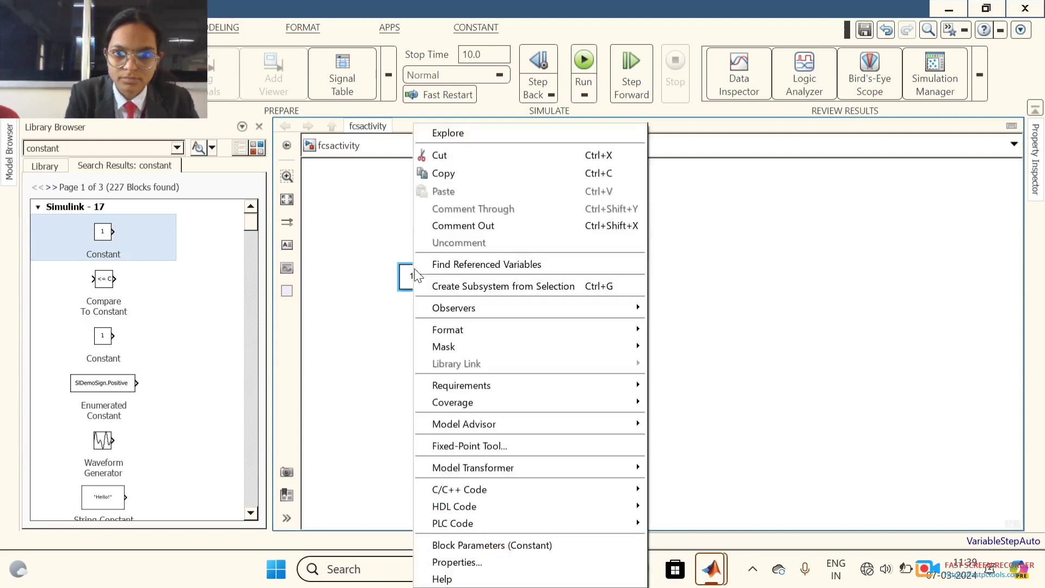
click(464, 175)
click(431, 208)
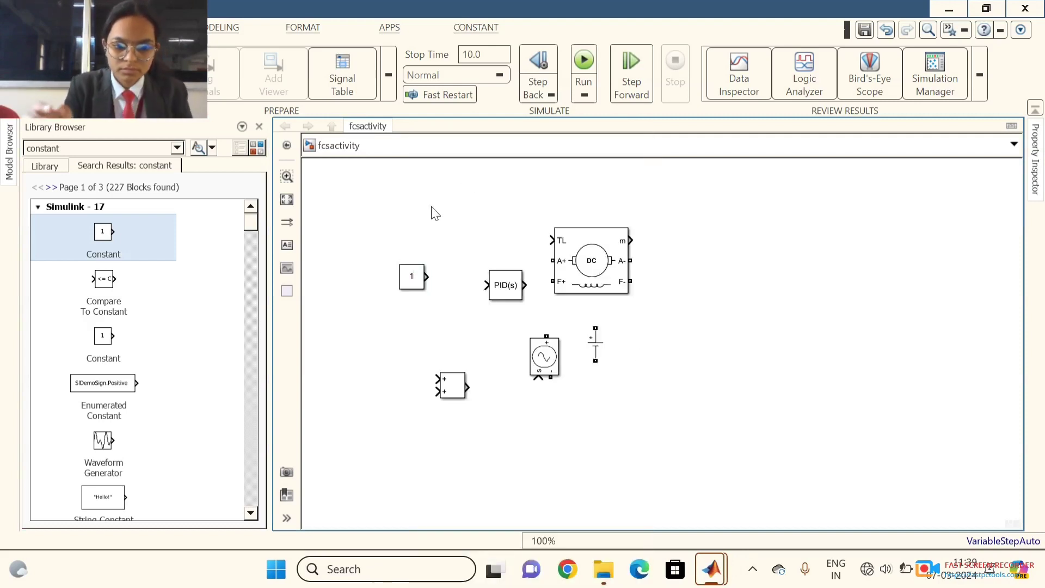
key(ctrl+v)
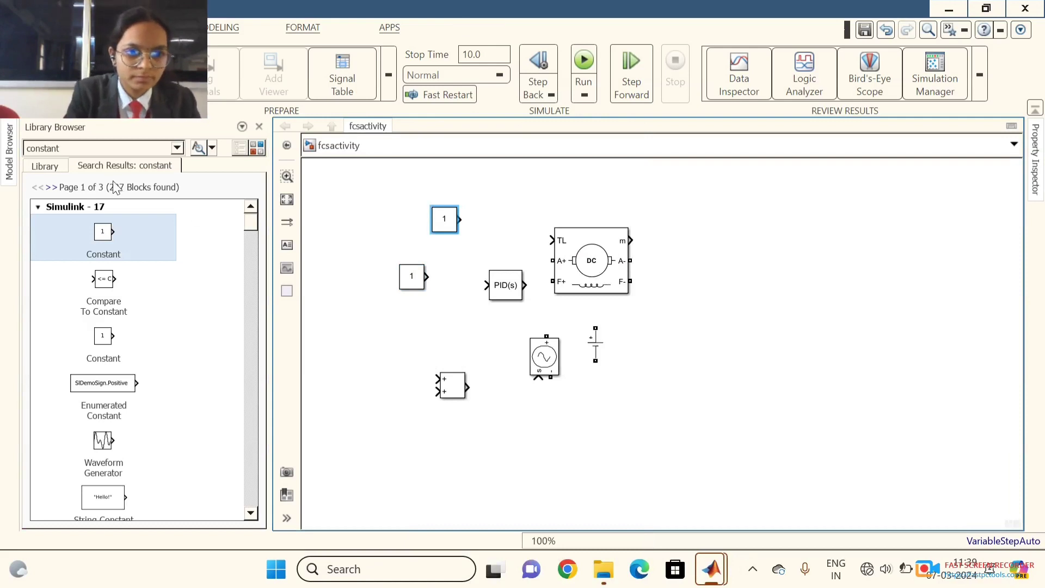
- Search the library for "mux" and place the Simulink Mux block just right of the Add block
click(102, 145)
key(BackSpace)
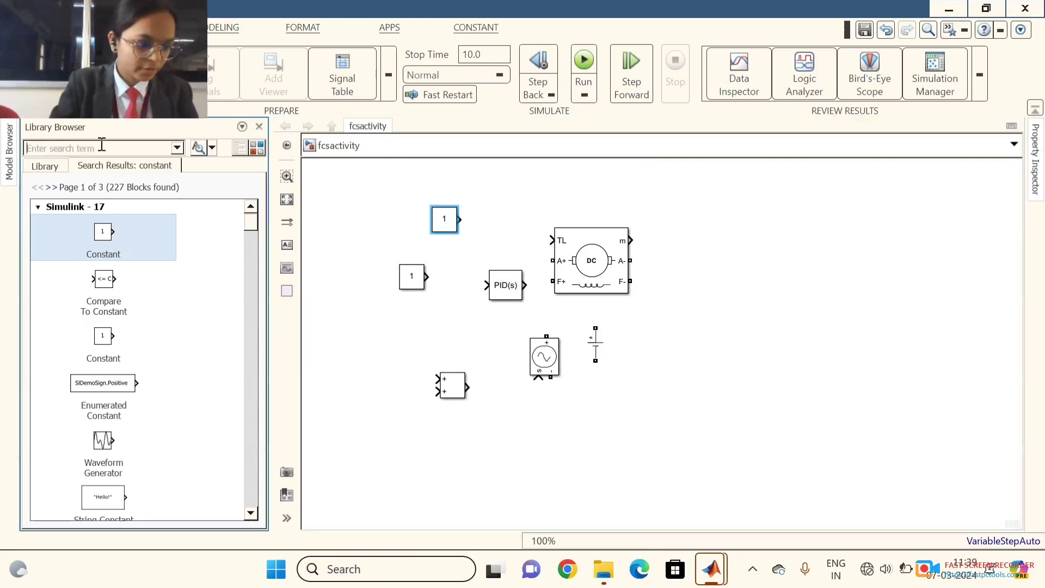
text(mu)
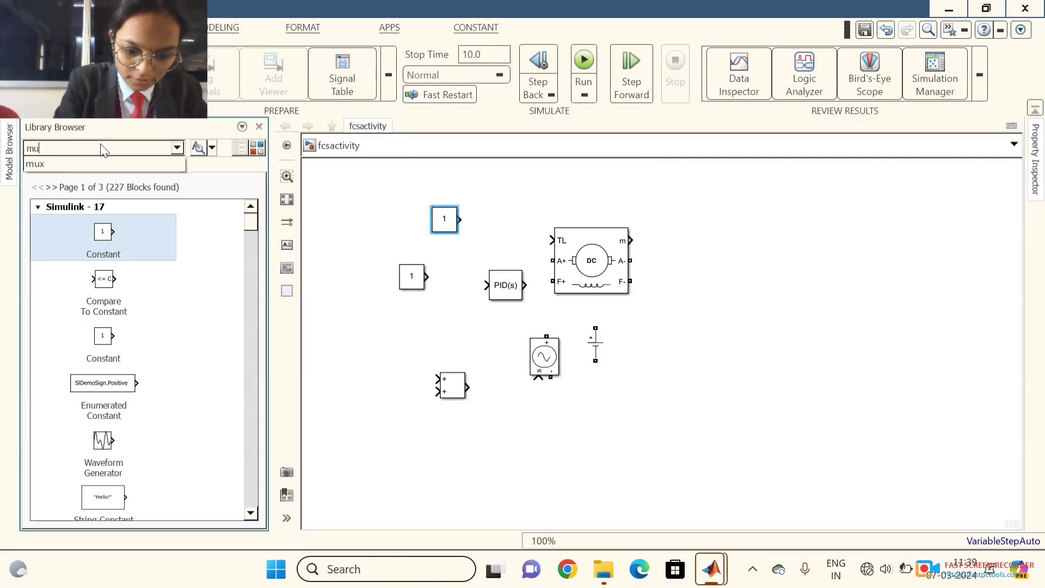
click(102, 146)
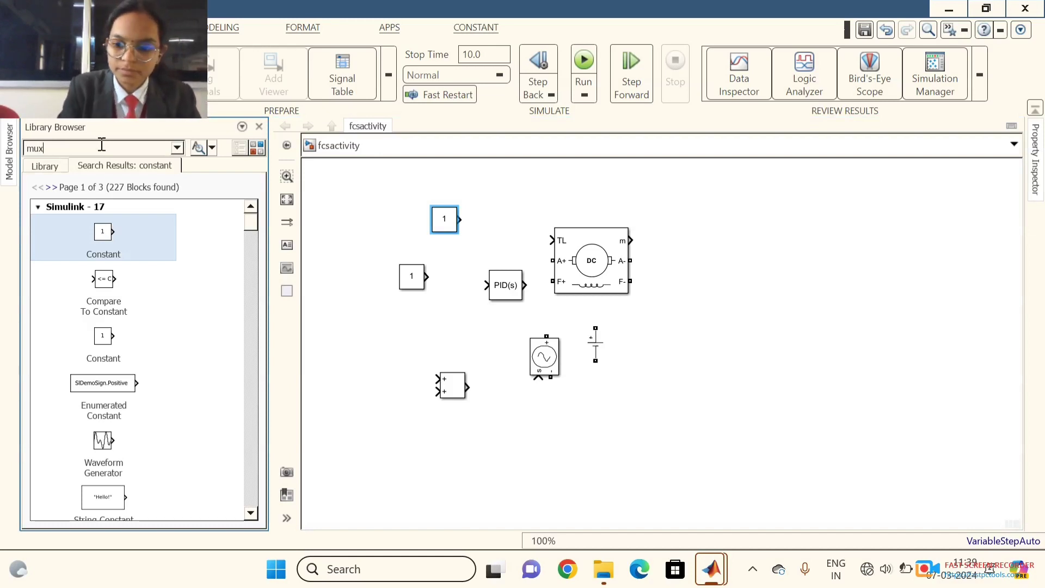
key(Return)
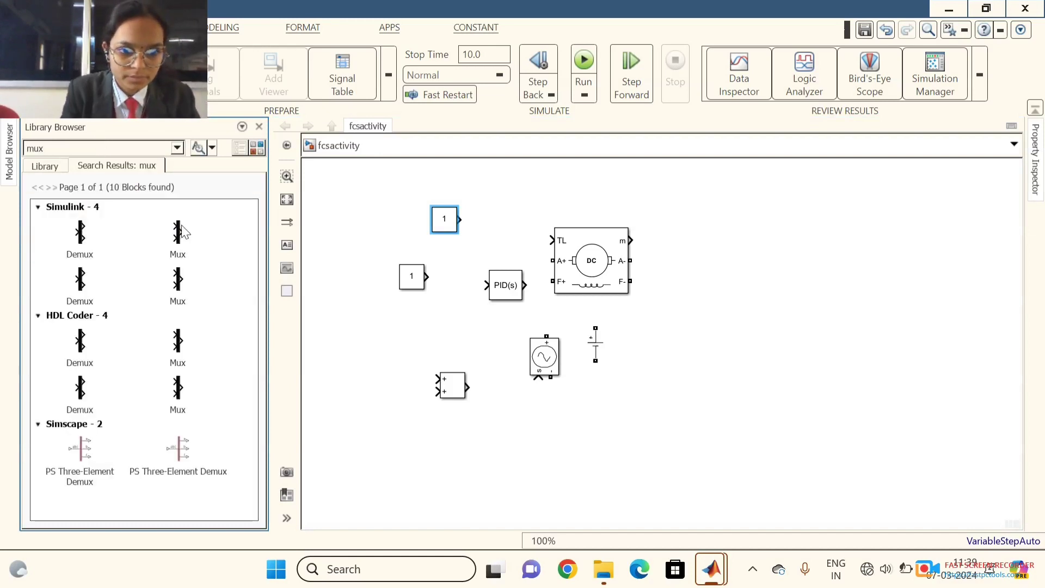
click(179, 233)
drag(269, 289, 374, 359)
drag(466, 336, 525, 409)
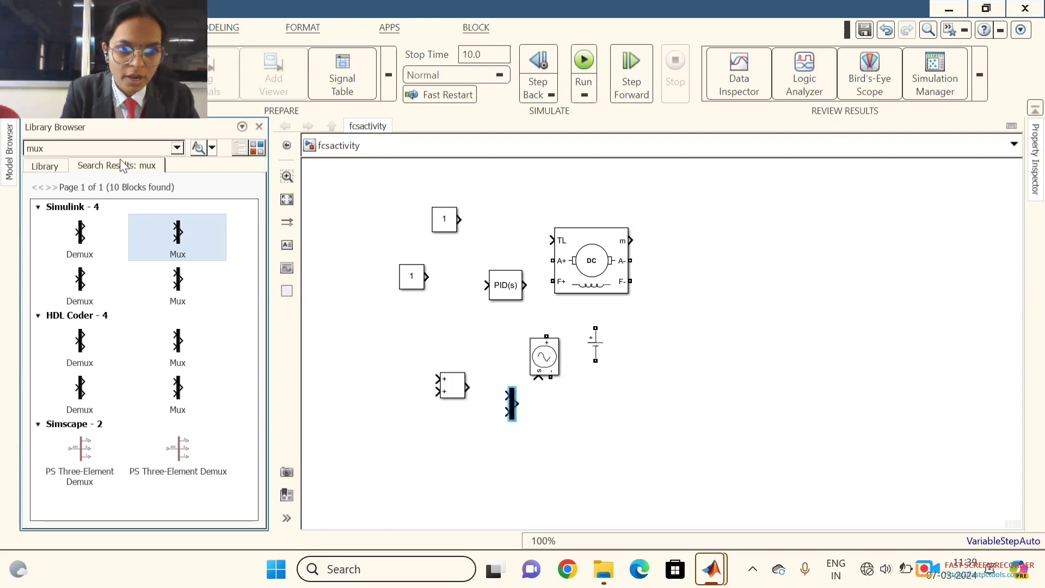
- Search the library for "scope" and place the Simulink Scope block immediately right of the Mux
double_click(106, 148)
key(BackSpace)
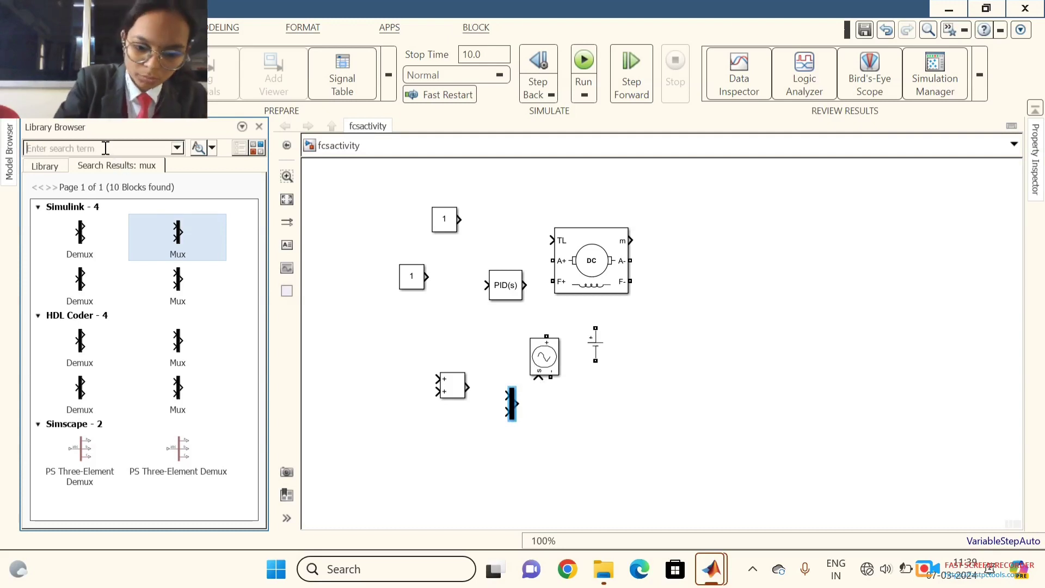
text(scop)
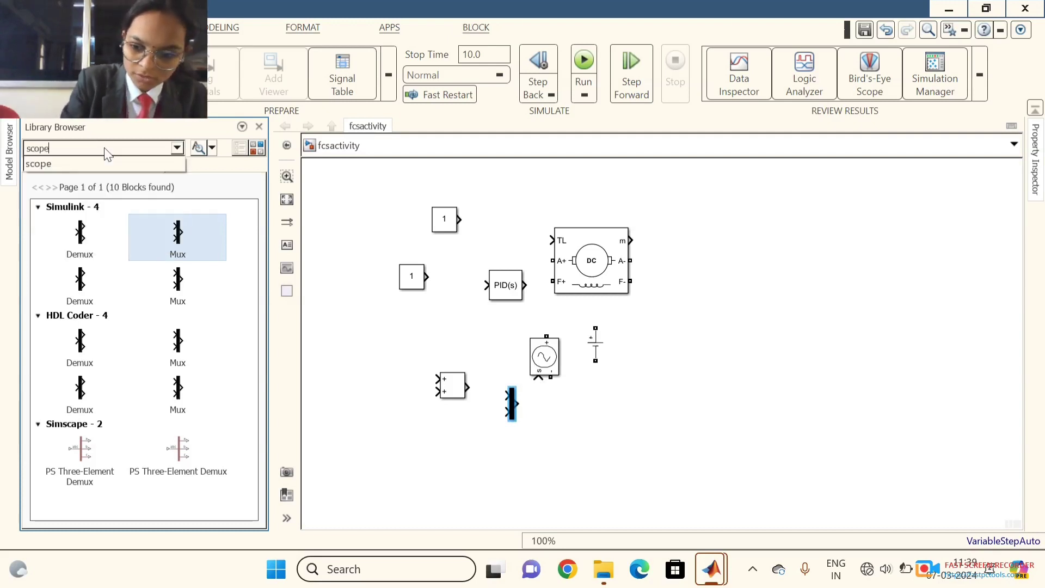
text(e)
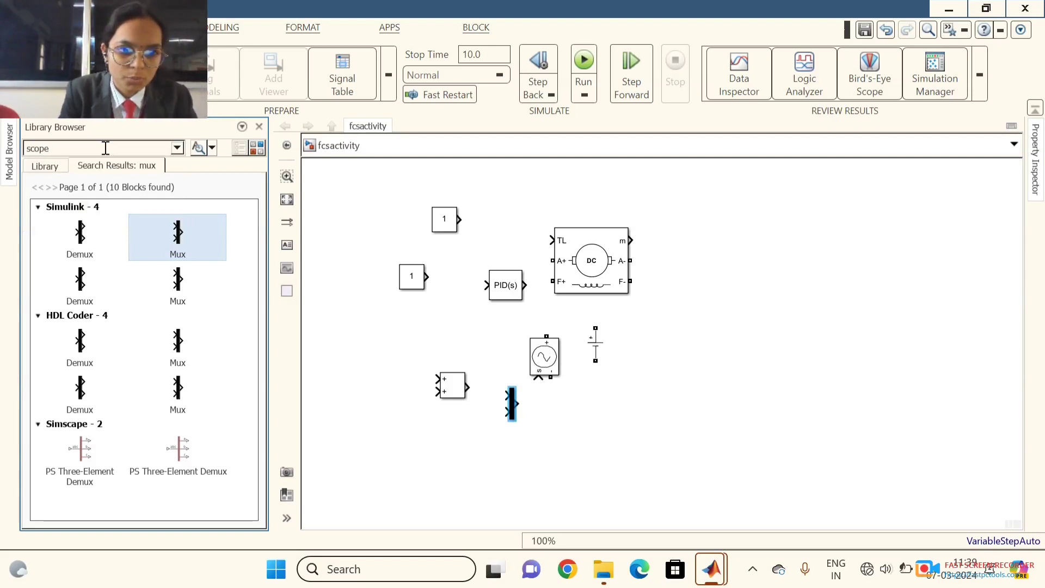
key(Return)
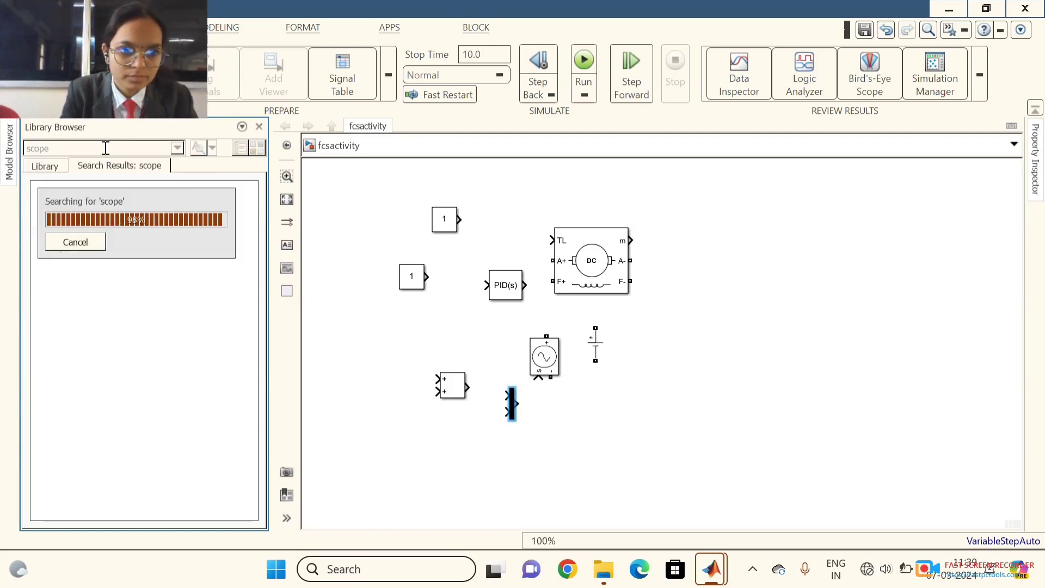
drag(92, 237, 546, 410)
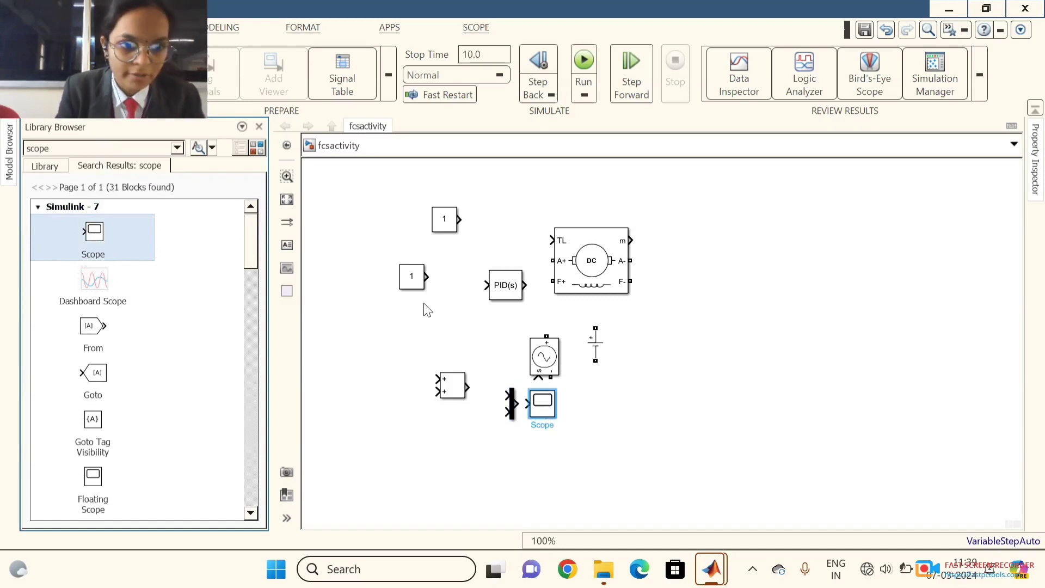
- Search the library for "gain" and place the Simulink Gain block below the Mux, slightly to its left
double_click(80, 150)
text(gain)
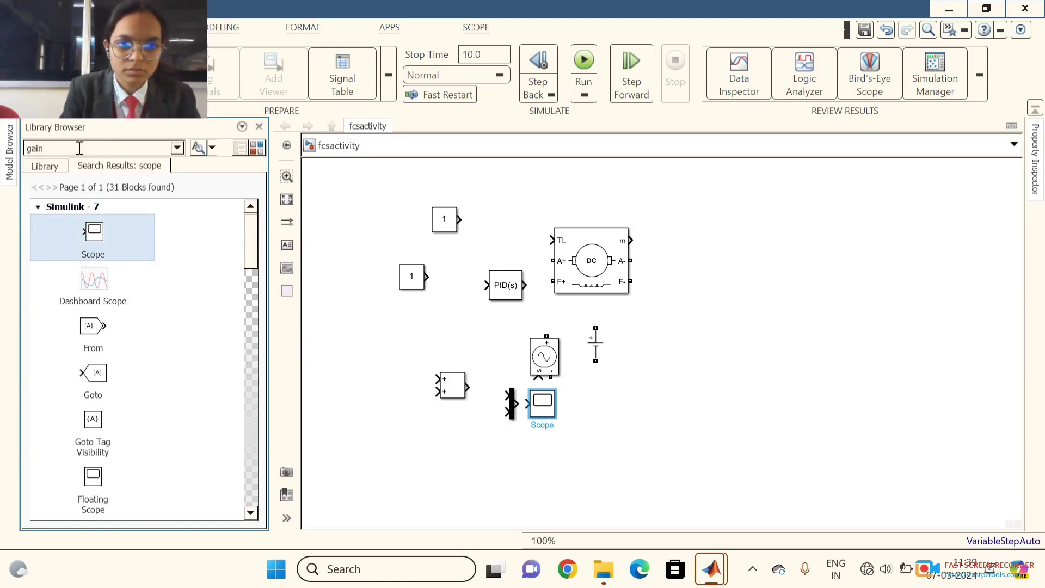
key(Return)
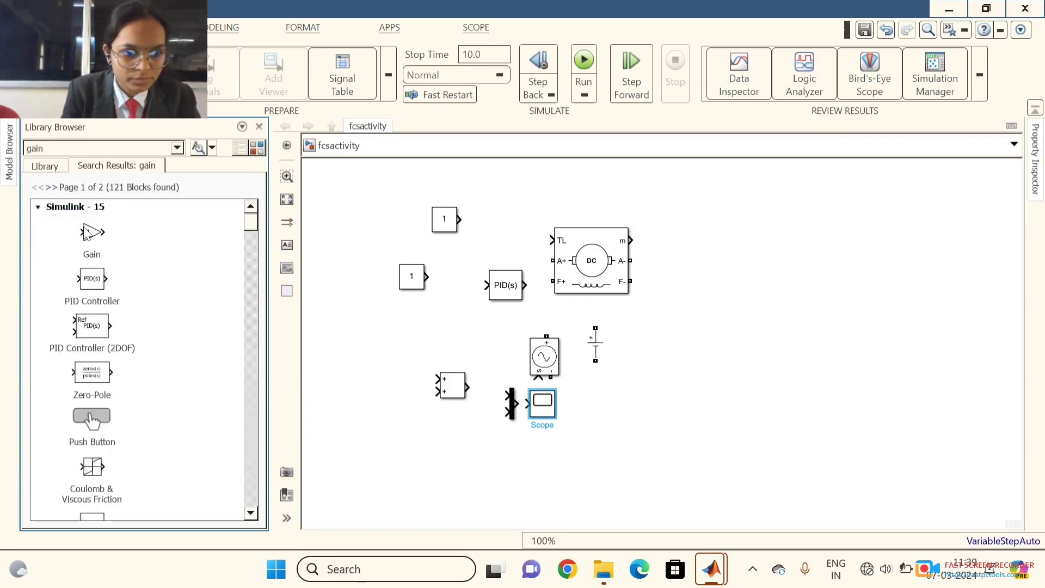
drag(87, 236, 89, 235)
drag(310, 368, 492, 453)
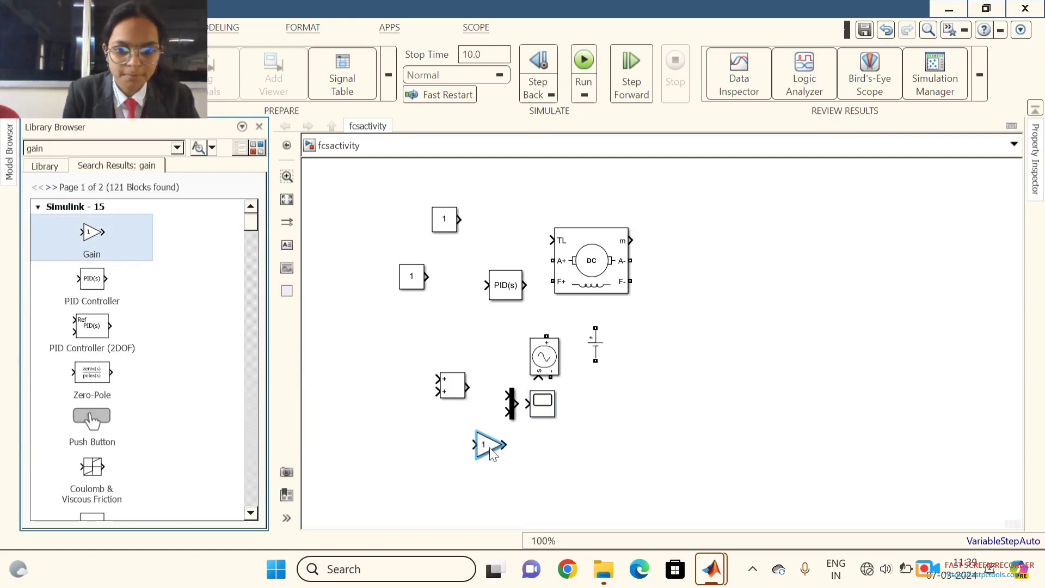
- Search the library for "bus selector" and place the Simulink Bus Selector block well to the right of the Scope
key(BackSpace)
text(b)
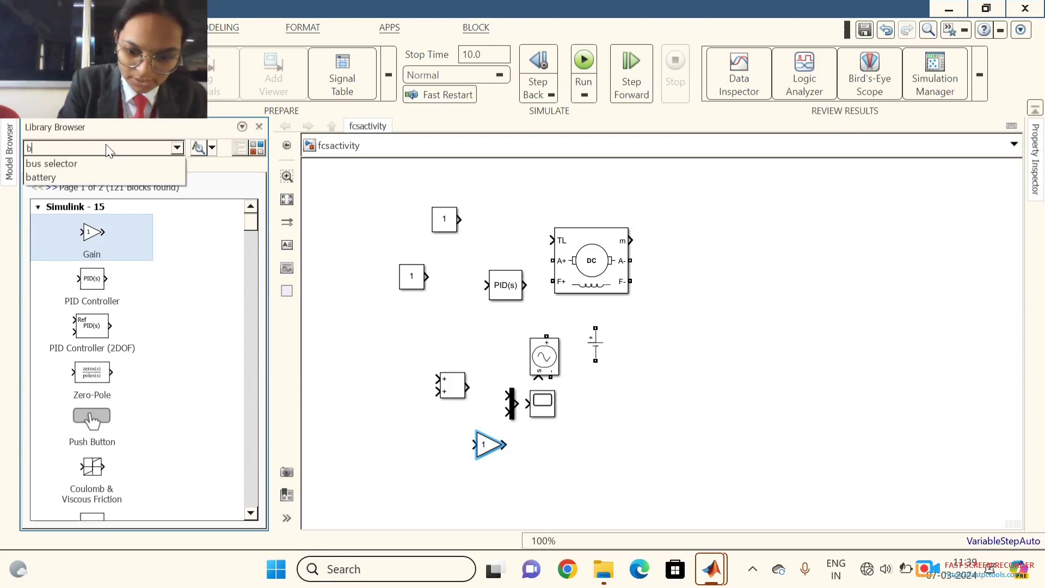
text(us selector)
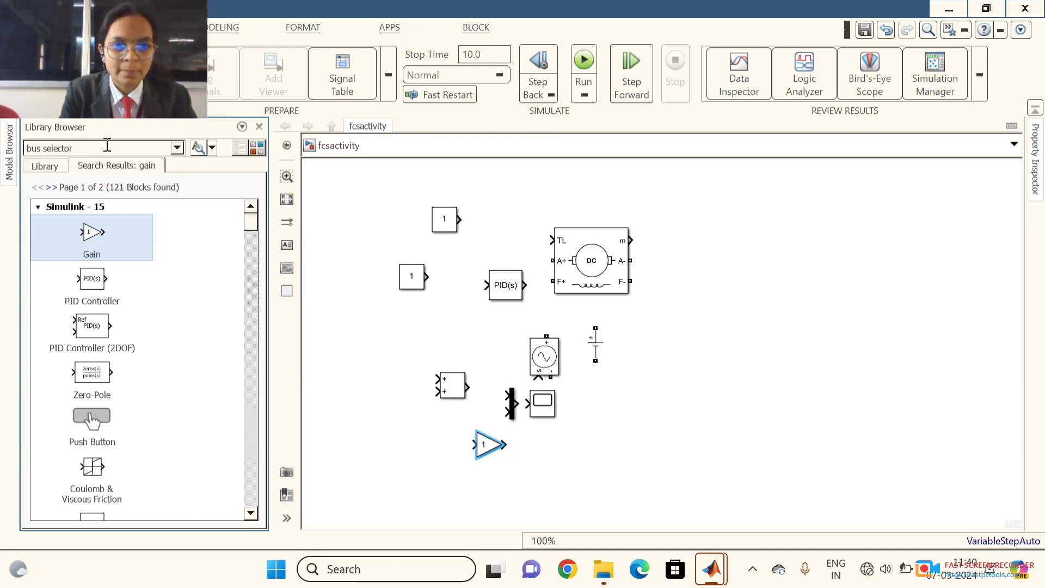
key(Return)
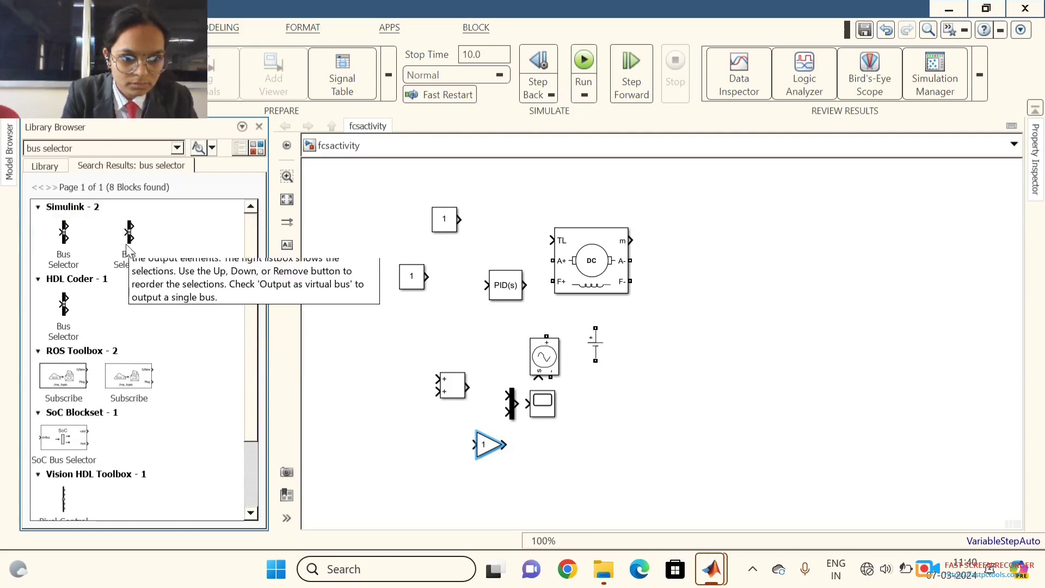
drag(133, 239, 464, 415)
drag(609, 424, 670, 416)
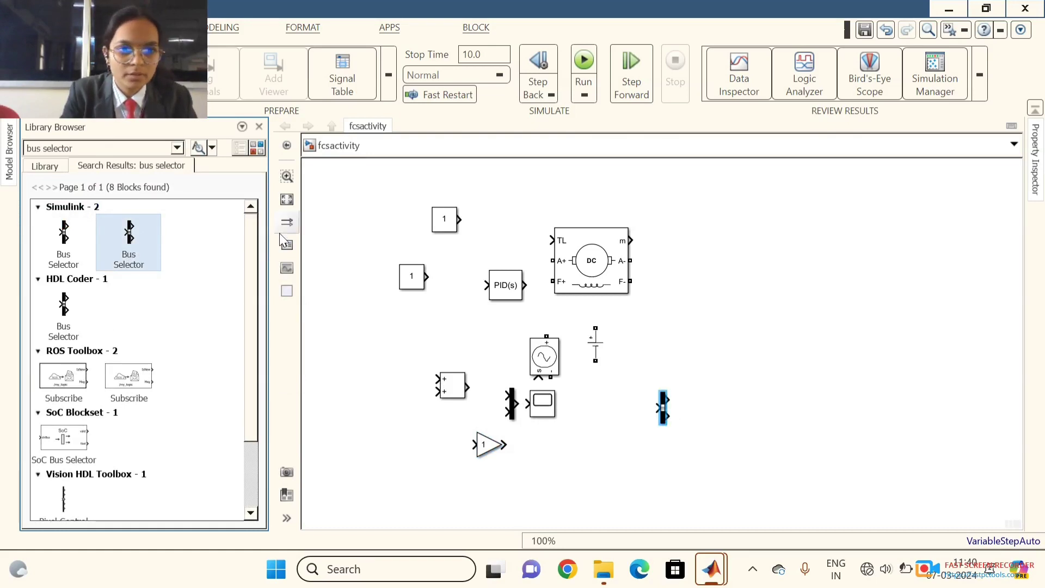
- Search the block library for "continous"
triple_click(110, 147)
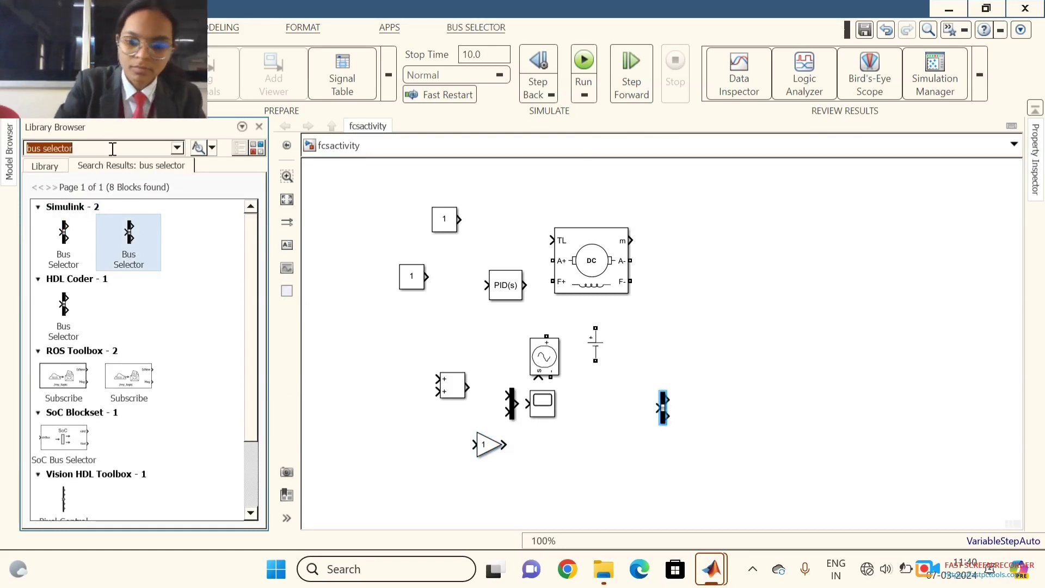
key(BackSpace)
text(c)
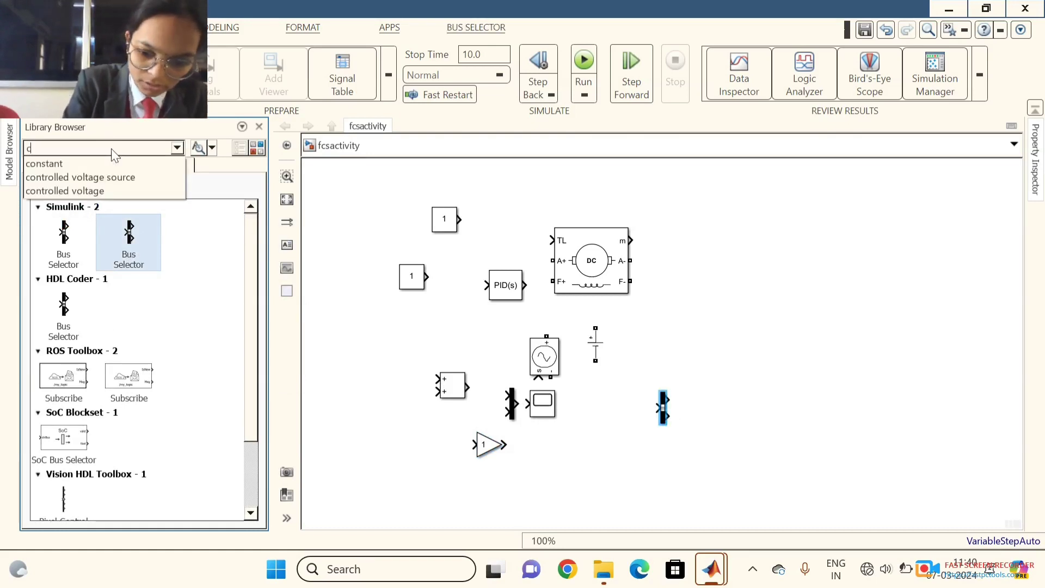
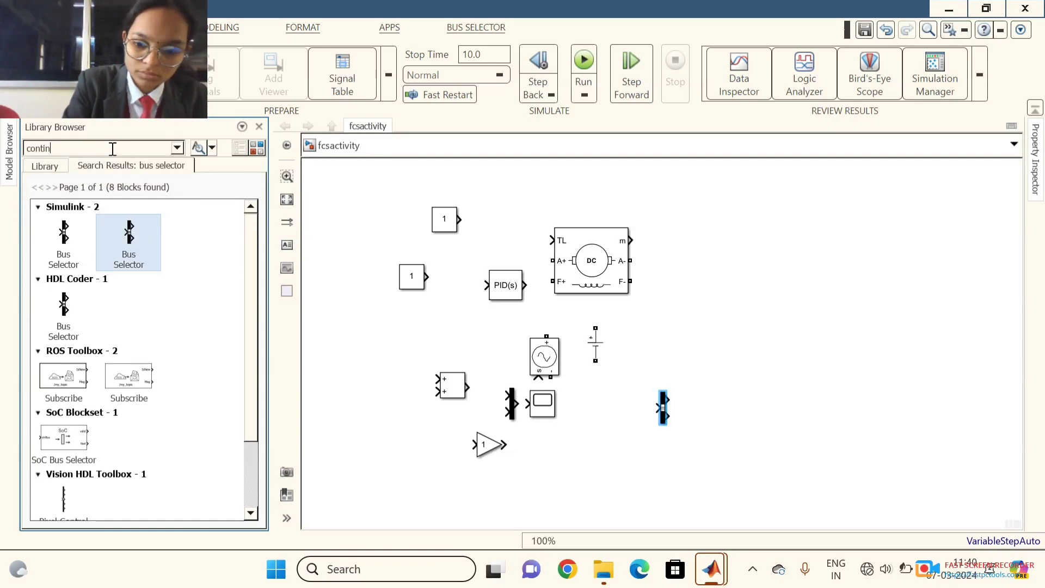
text(ous)
key(Return)
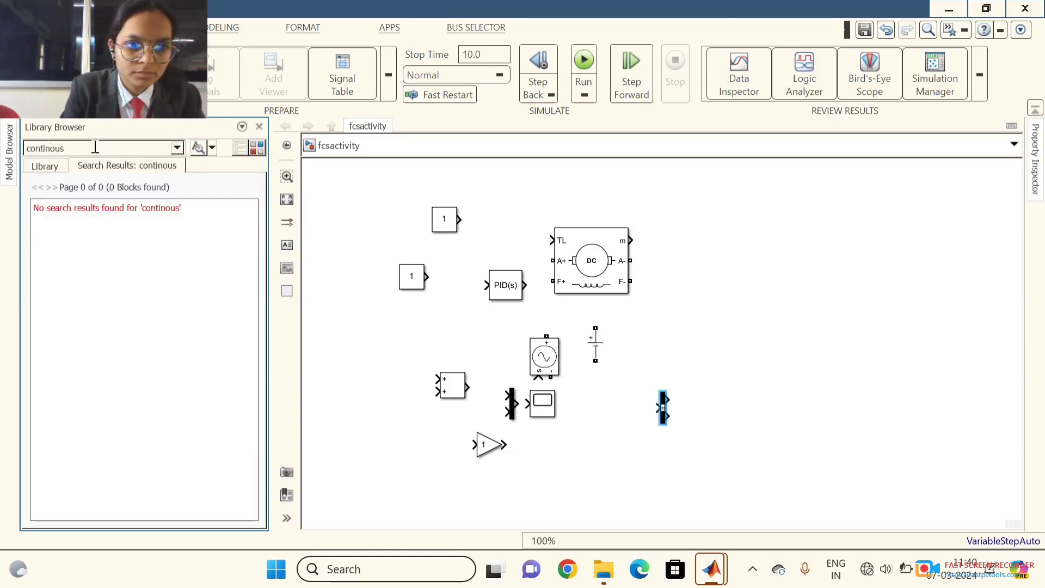
- Search the library for "conti" and browse the blocks inside the Continuous sublibrary
double_click(95, 148)
key(BackSpace)
text(conti)
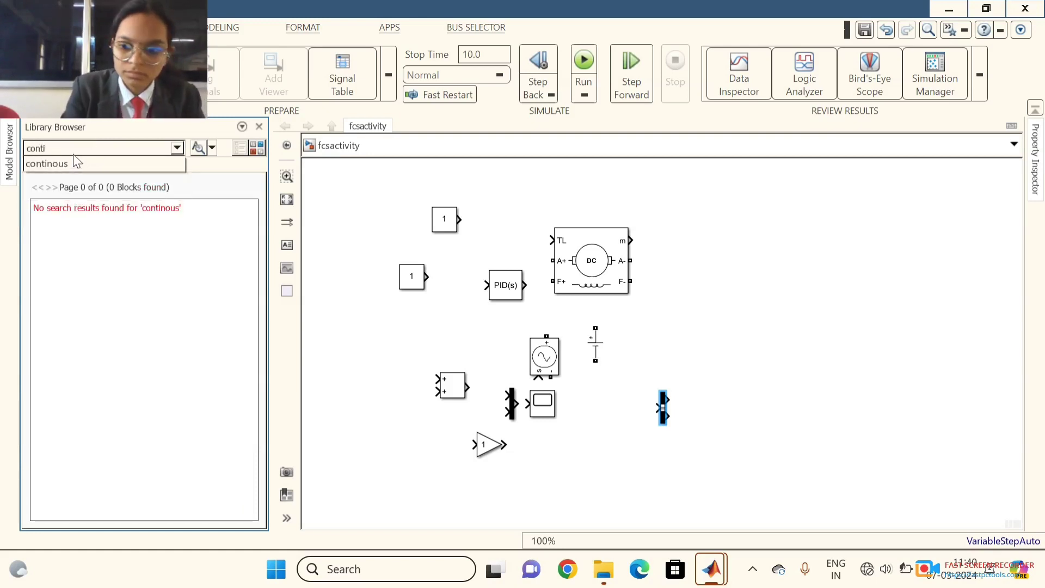
key(Escape)
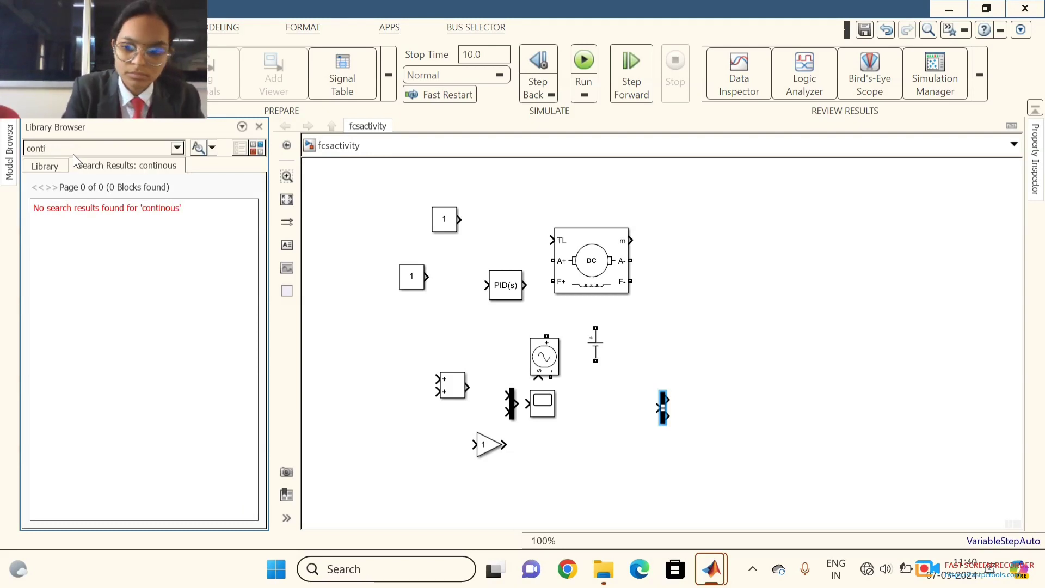
key(Return)
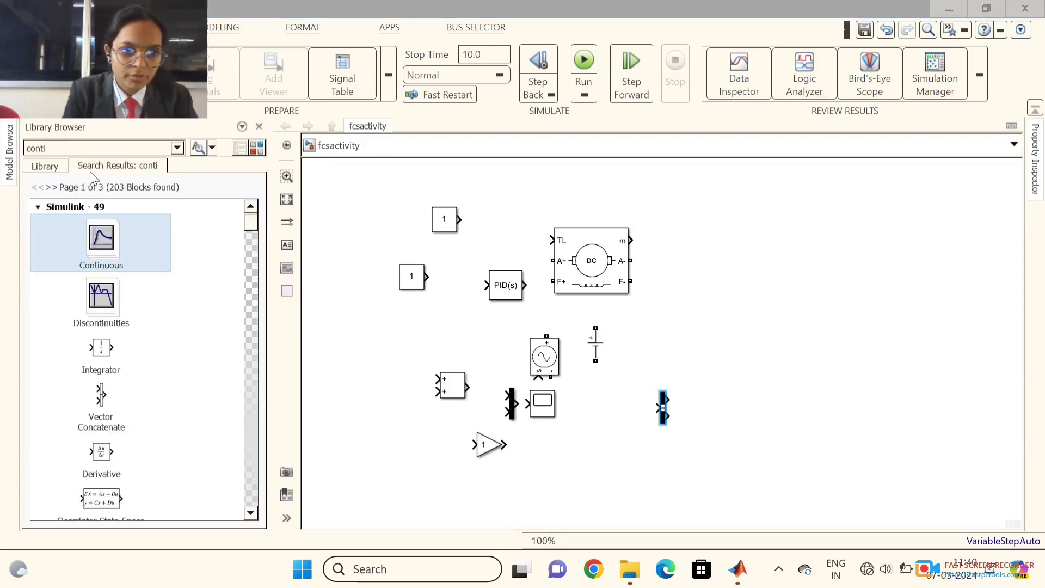
double_click(98, 261)
scroll(128, 294, down, 5)
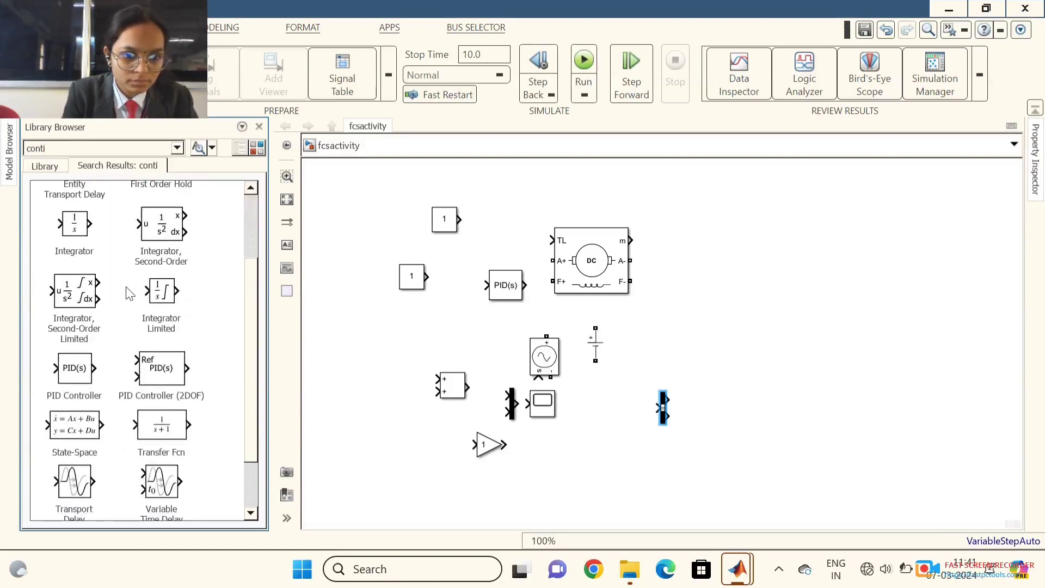
scroll(128, 294, up, 3)
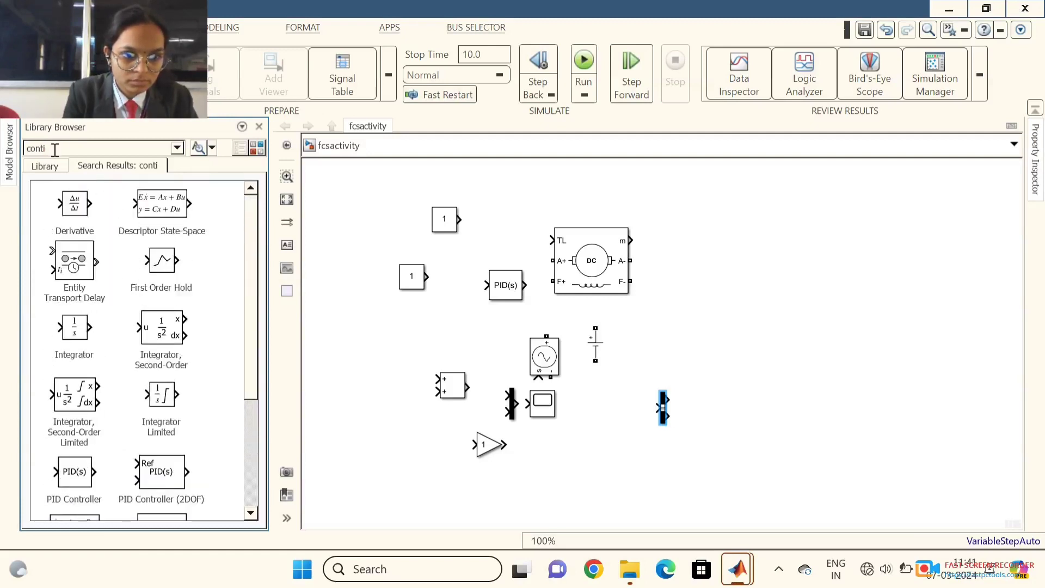
- Search the block library for "continuos" and clear the search term
double_click(55, 149)
key(BackSpace)
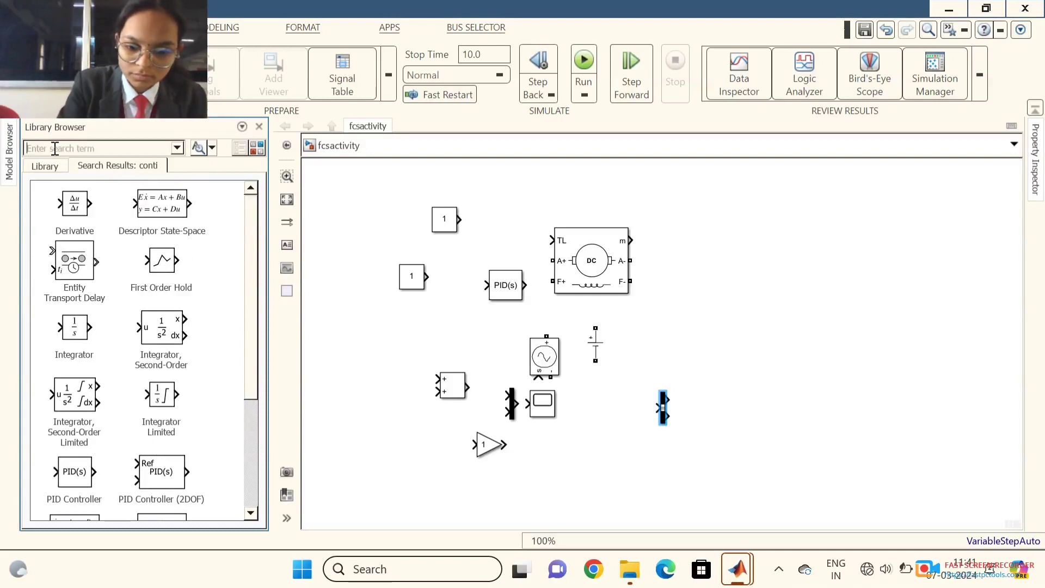
text(conti)
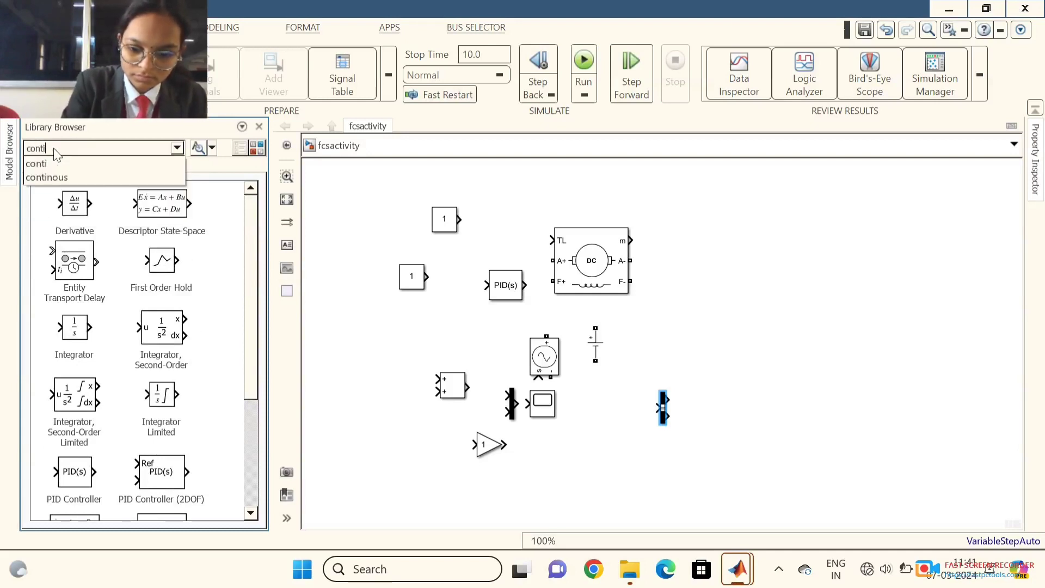
text(nuos)
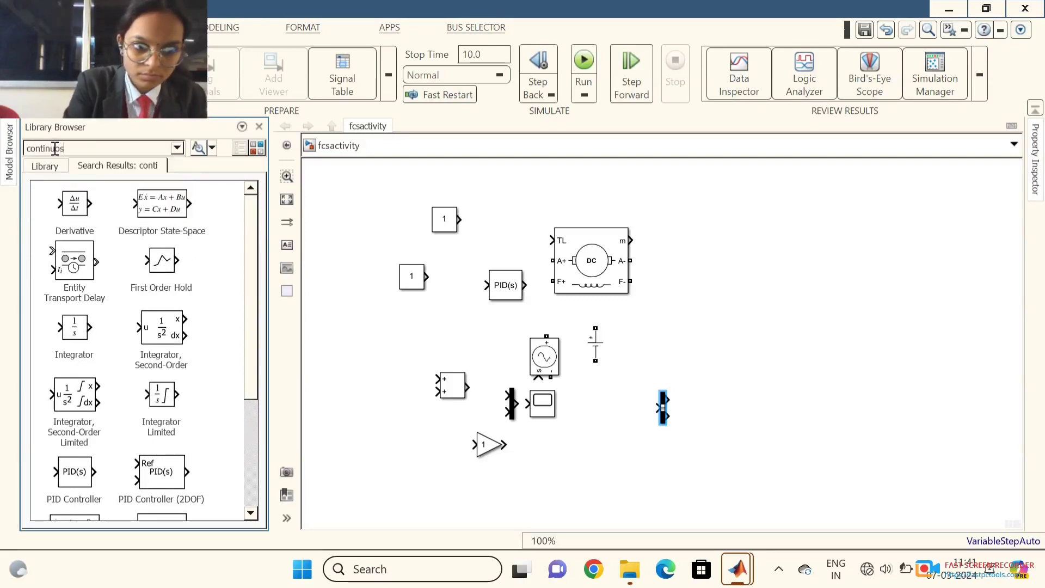
key(Return)
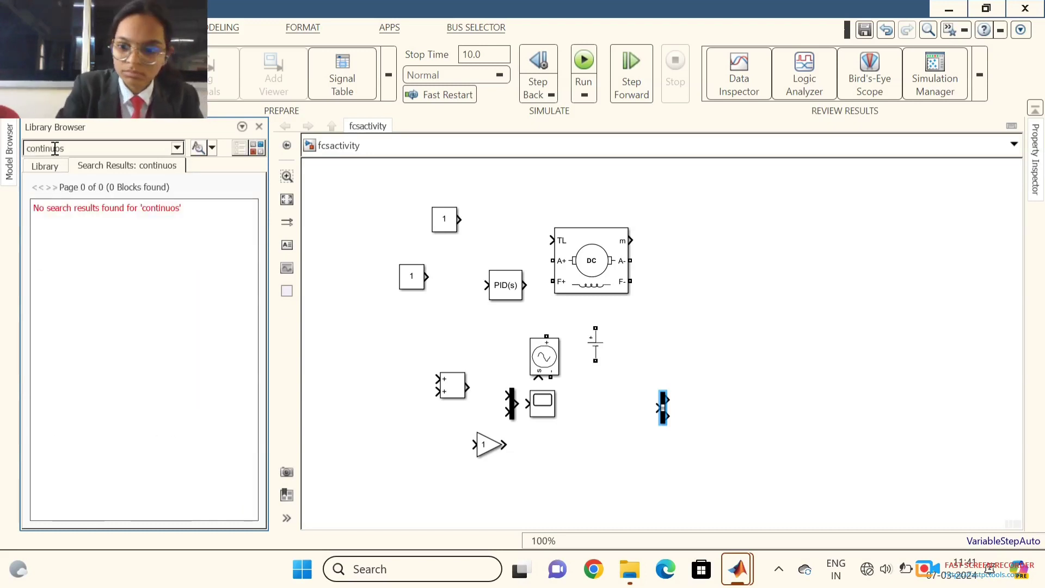
double_click(71, 147)
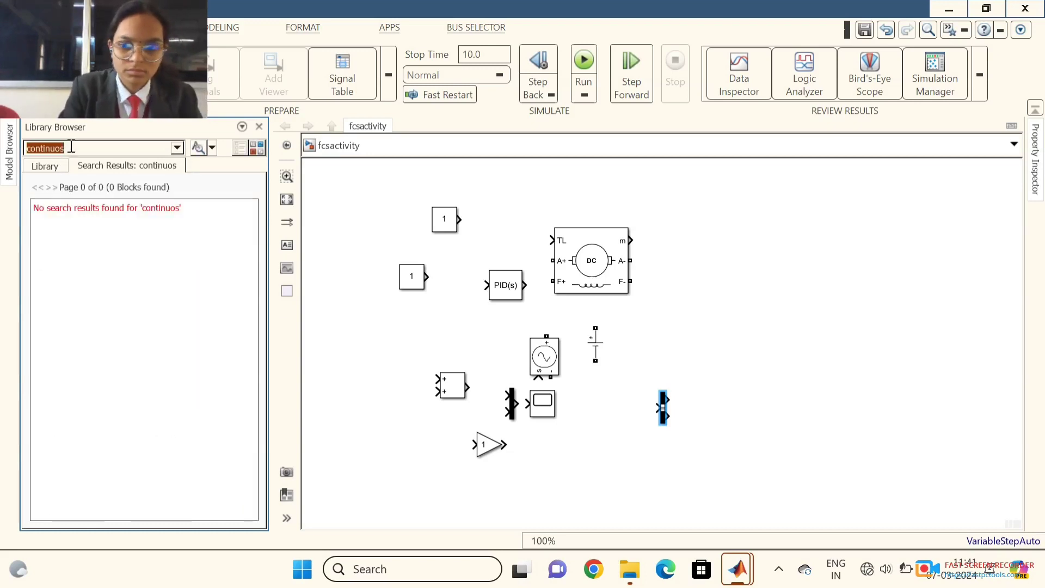
key(BackSpace)
click(105, 44)
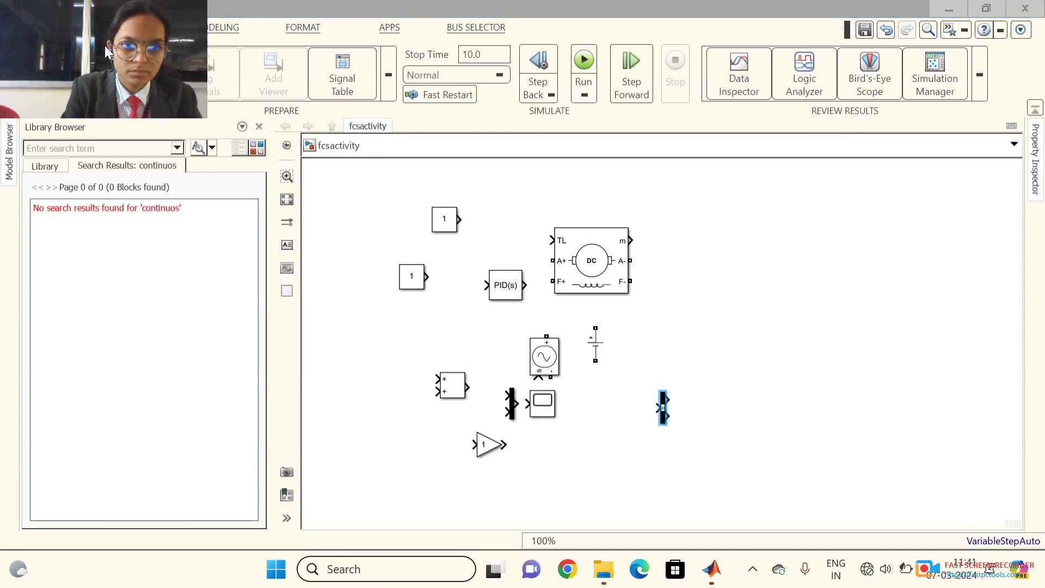
- Search the library for "conti" again, look through the Continuous sublibrary's blocks, and clear the search term
click(87, 148)
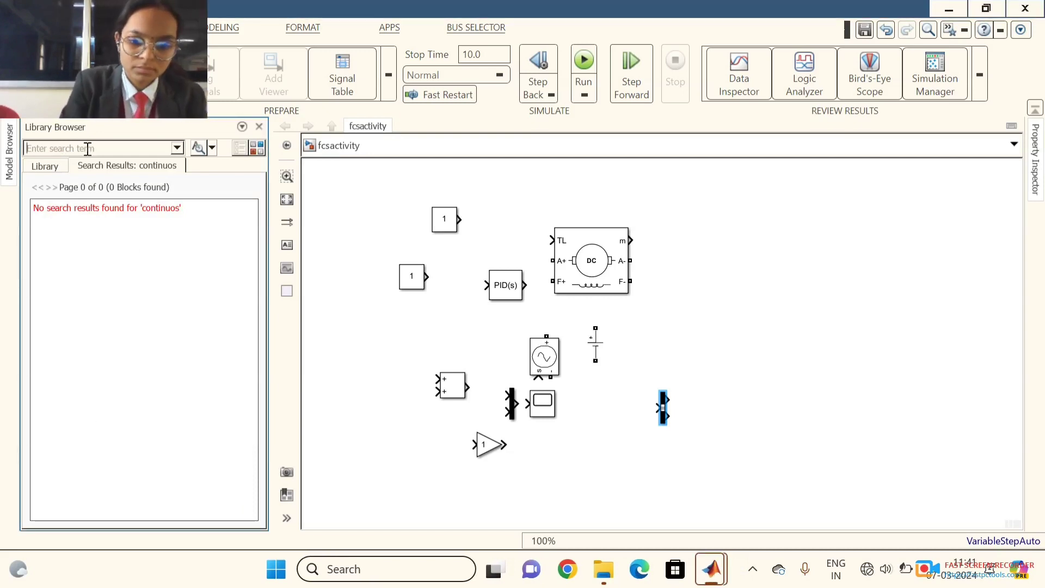
text(conti)
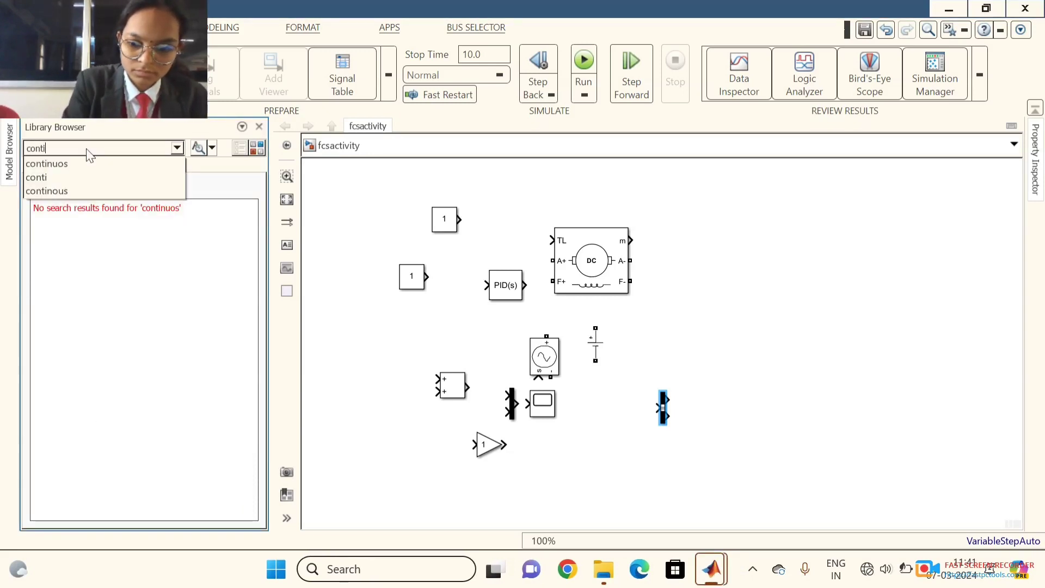
click(87, 148)
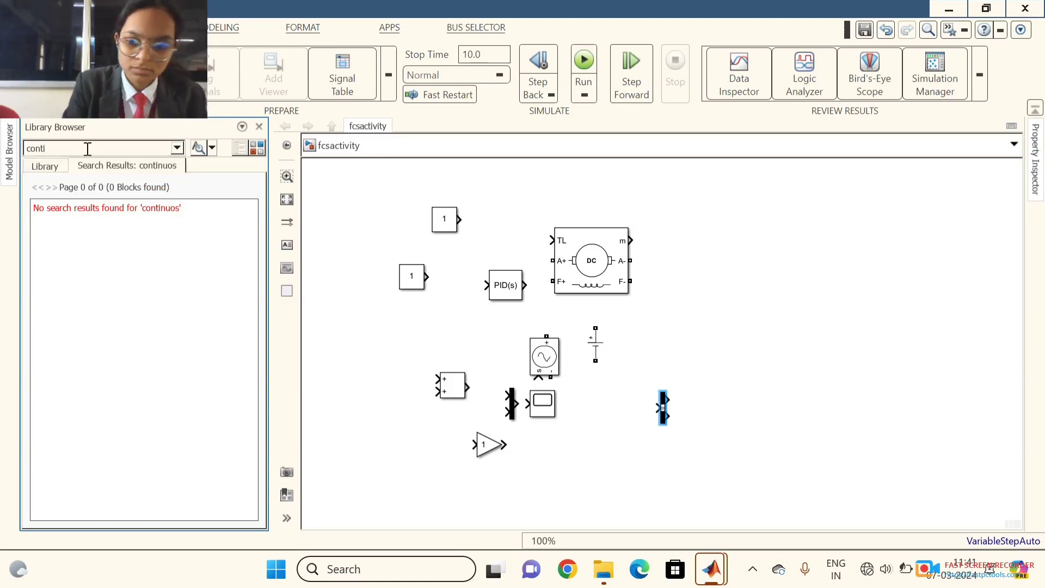
key(Return)
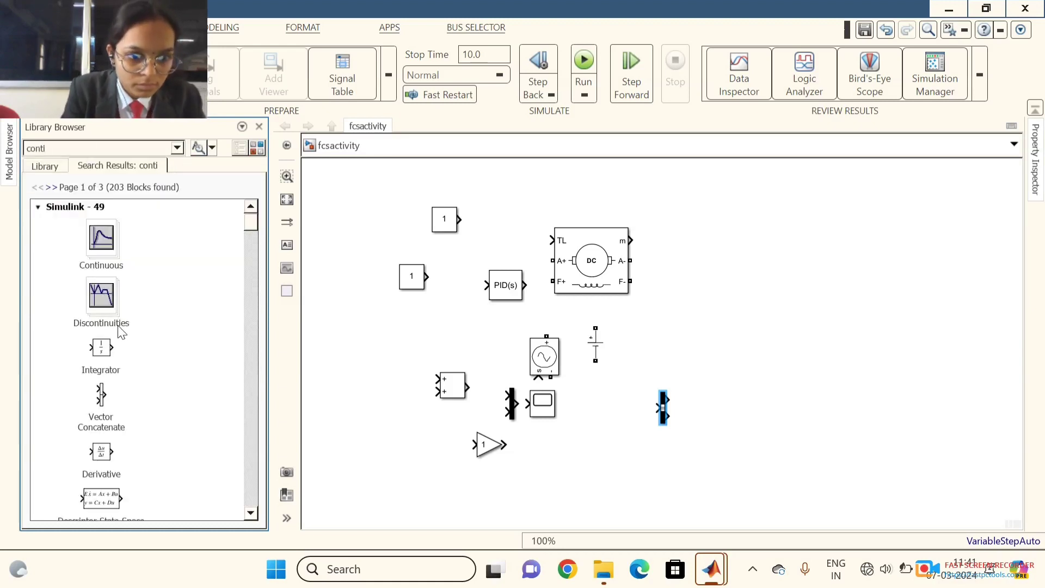
click(106, 240)
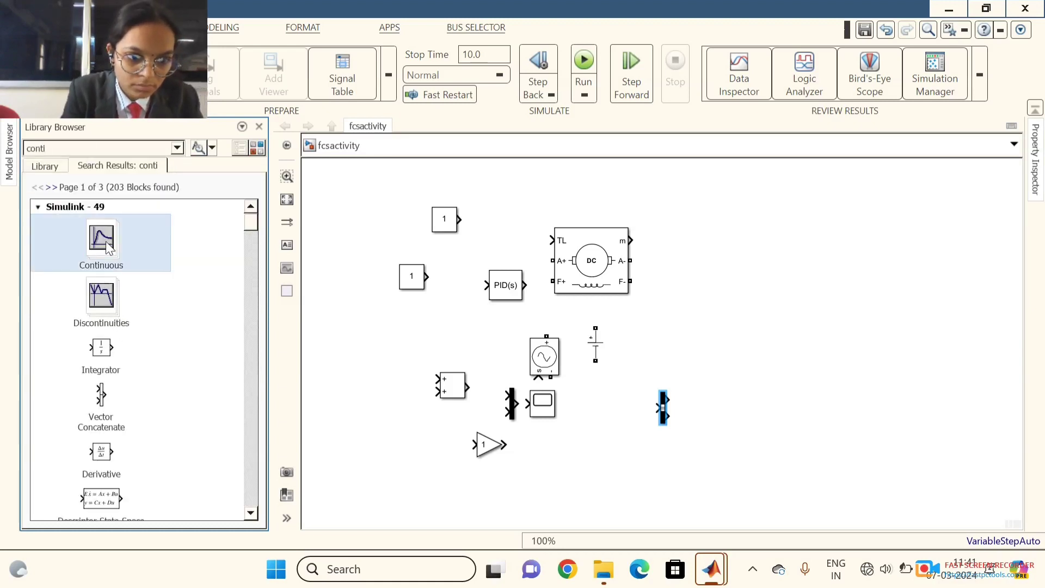
scroll(106, 241, down, 3)
scroll(161, 295, down, 1)
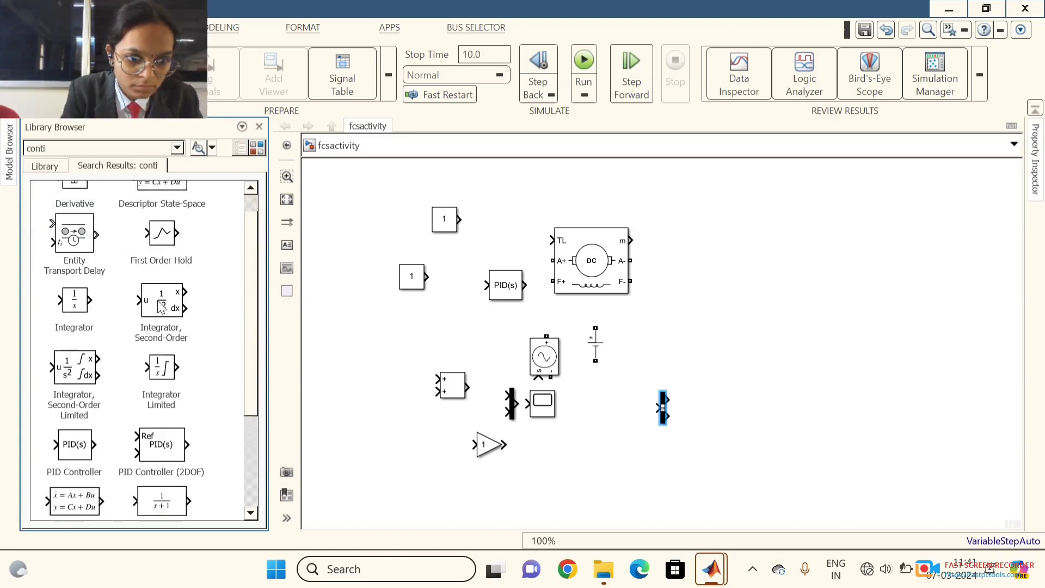
scroll(161, 305, down, 5)
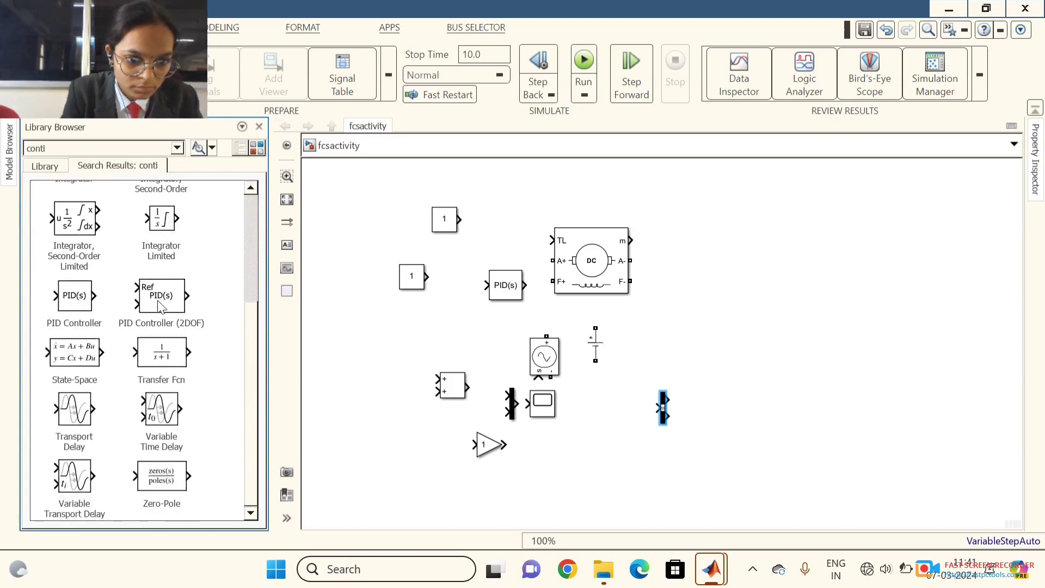
scroll(161, 306, up, 6)
double_click(80, 148)
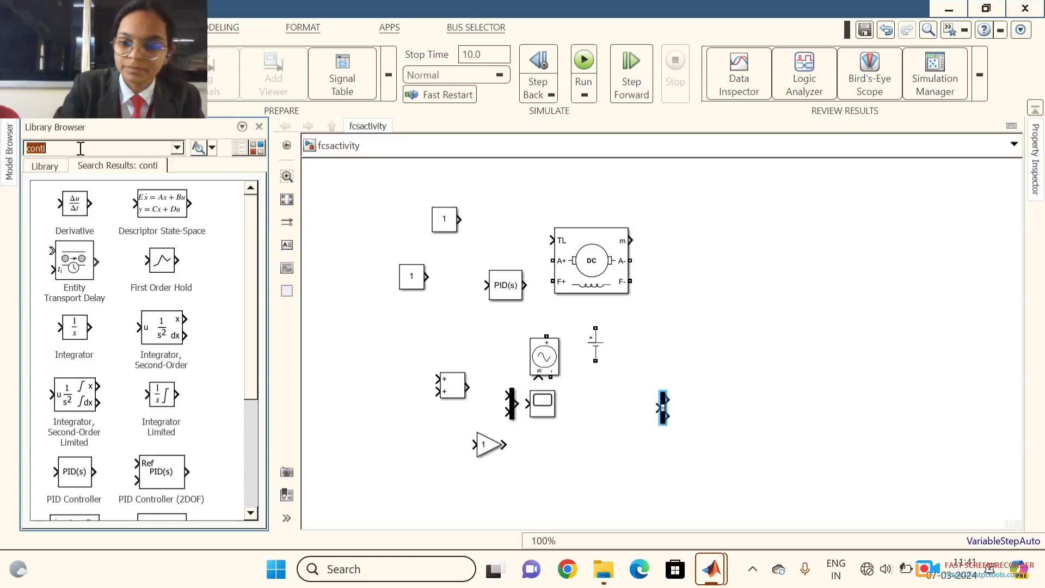
key(BackSpace)
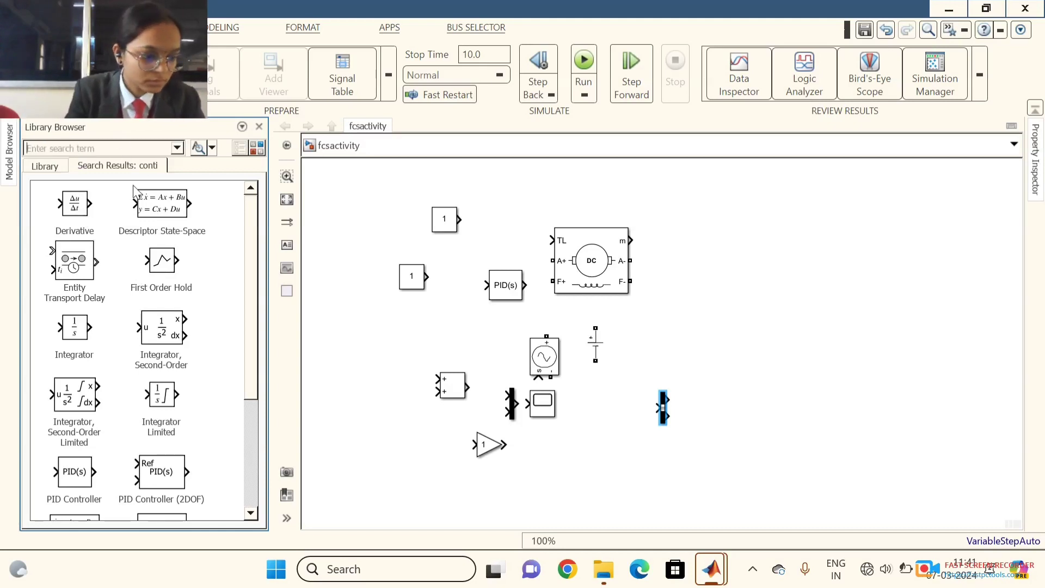
- Set the DC Machine's preset model to "02: 5HP 240V 1750RPM Field:150V", keeping Torque TL as mechanical input, and apply it
click(601, 260)
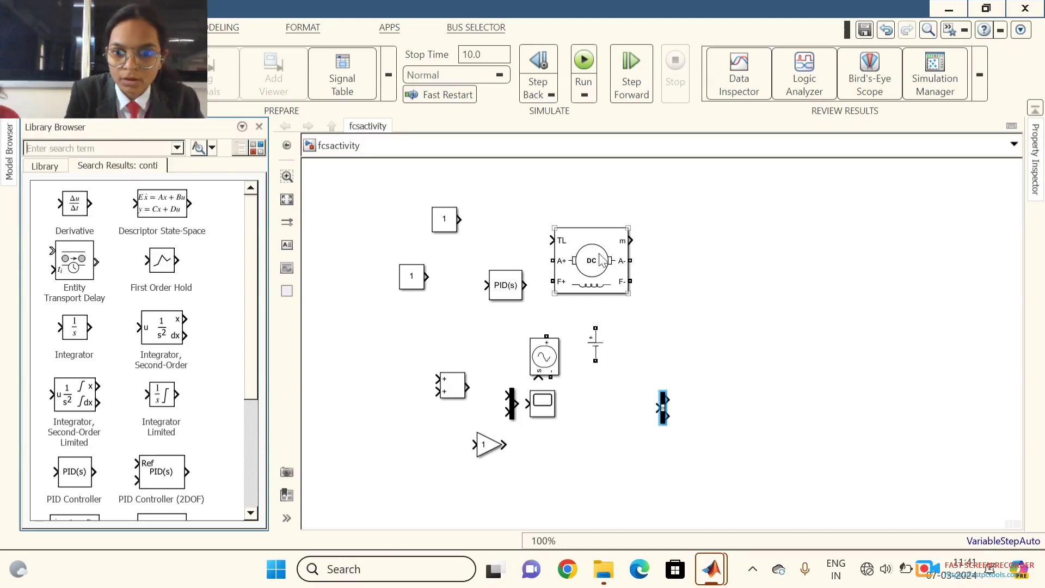
double_click(599, 260)
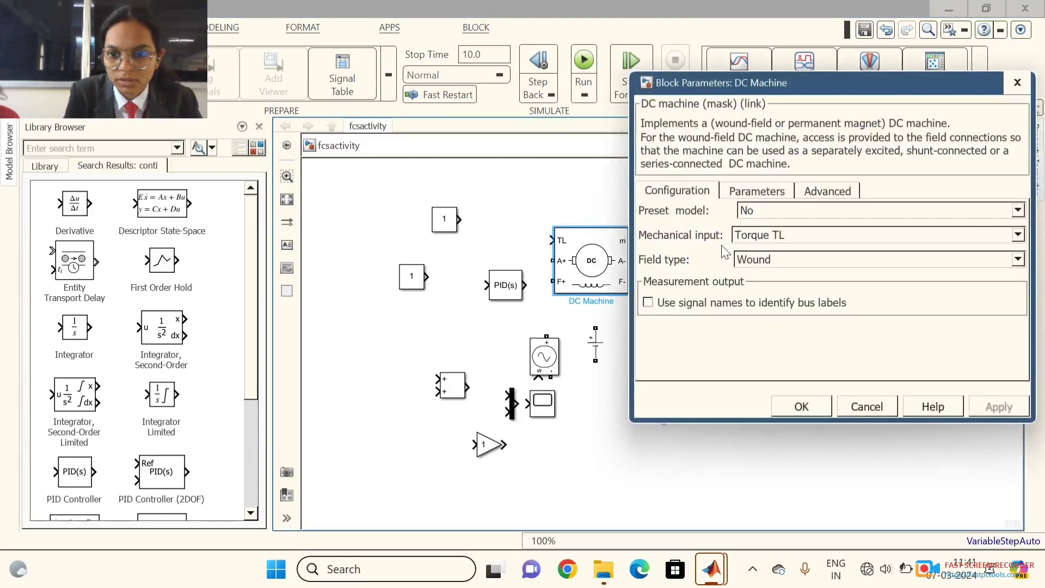
click(801, 208)
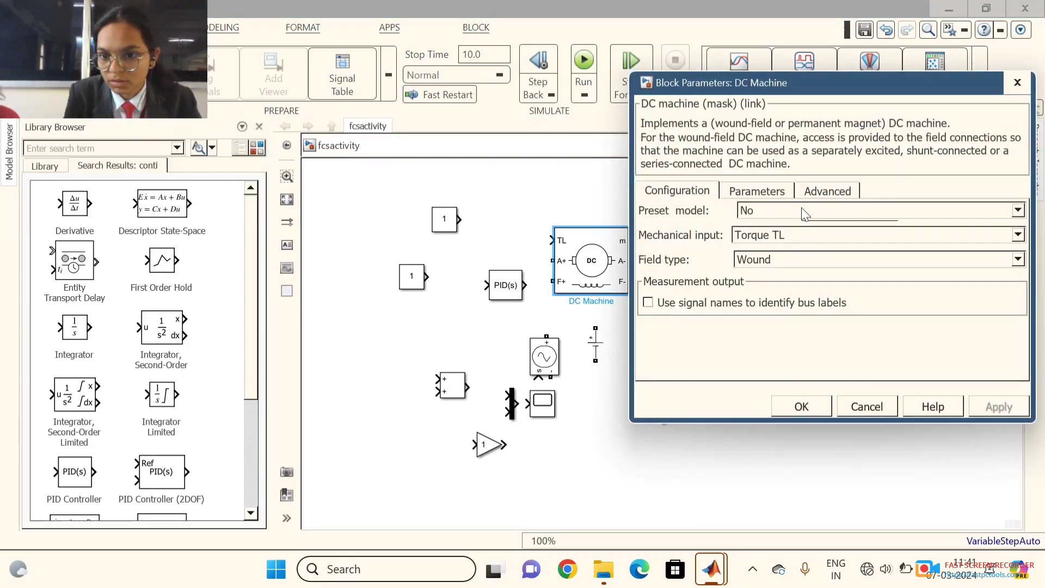
click(833, 235)
scroll(833, 235, down, 1)
scroll(834, 240, up, 1)
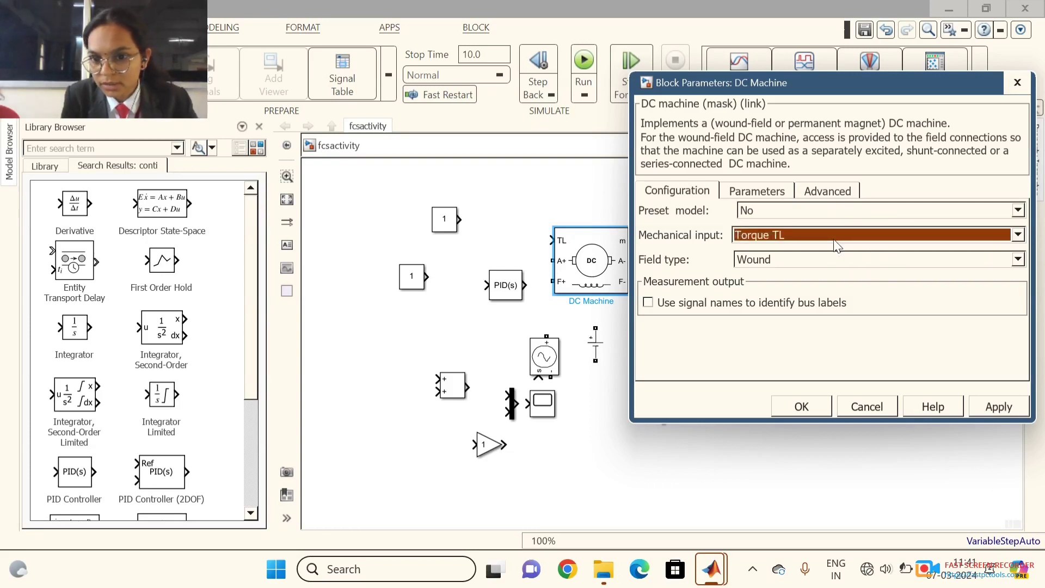
click(1016, 211)
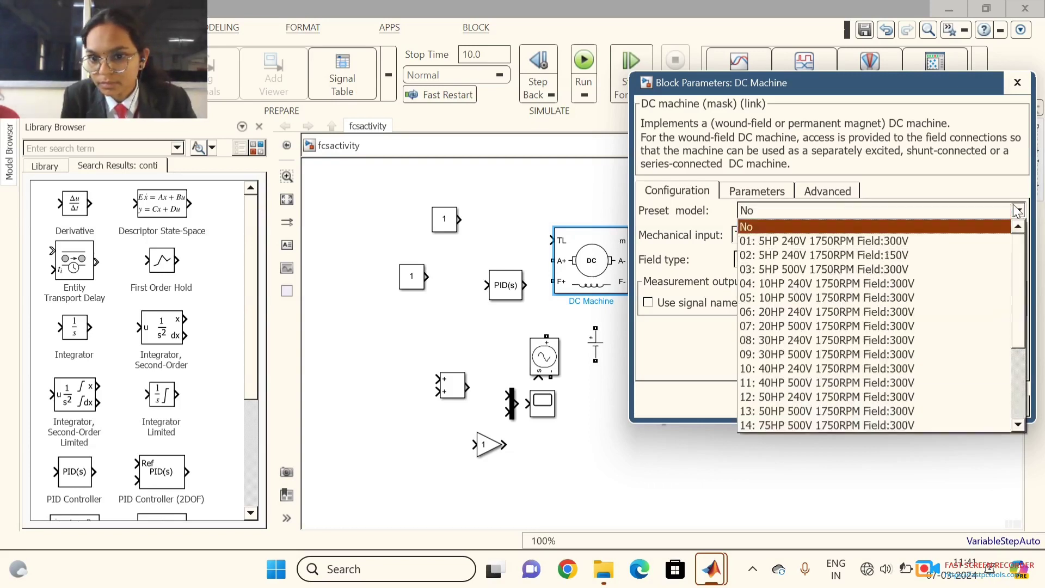
click(887, 255)
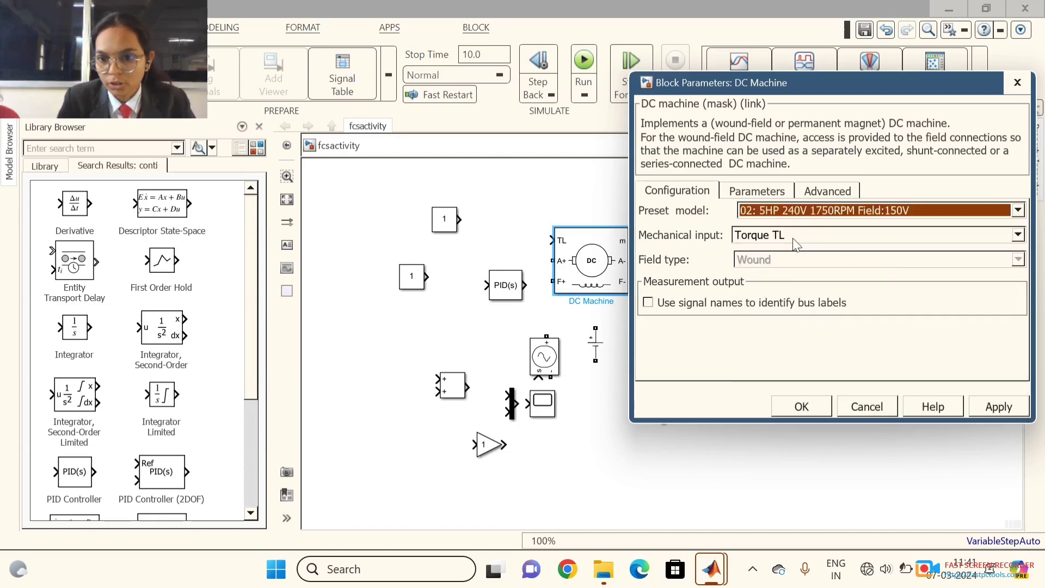
click(983, 407)
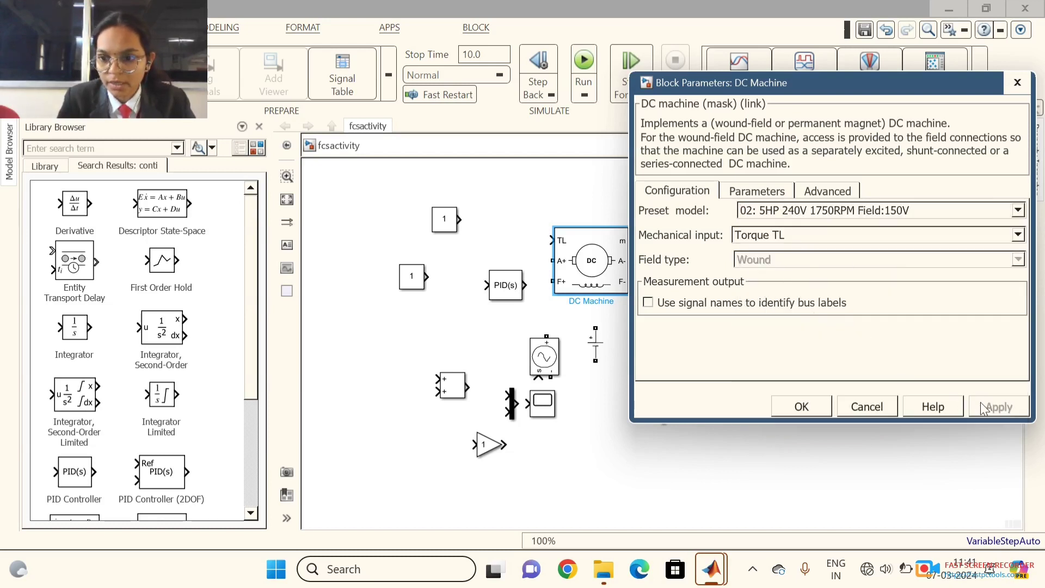
click(790, 409)
- Set the constant value of the upper Constant block to 10
click(445, 224)
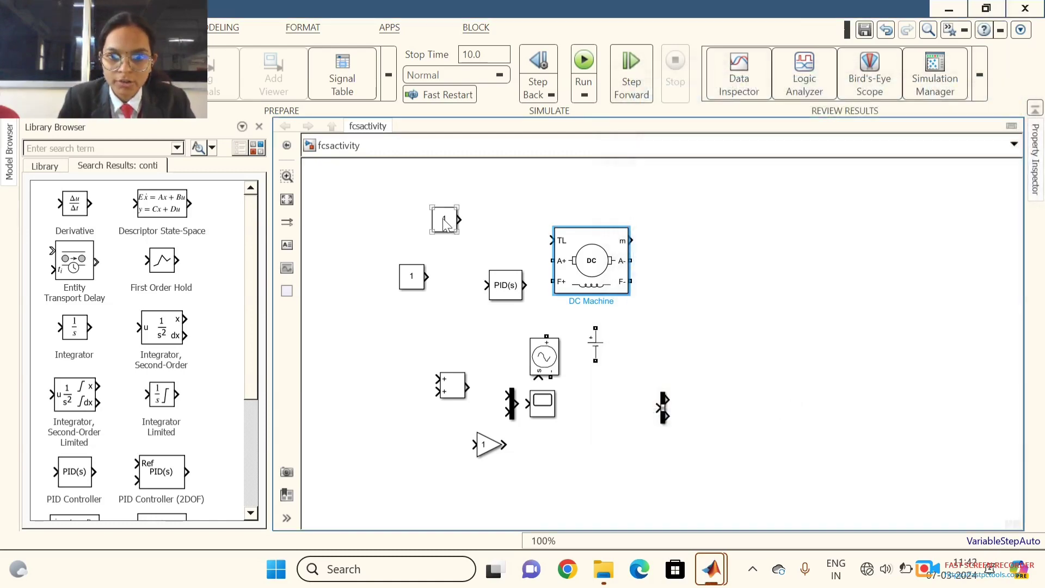
click(444, 221)
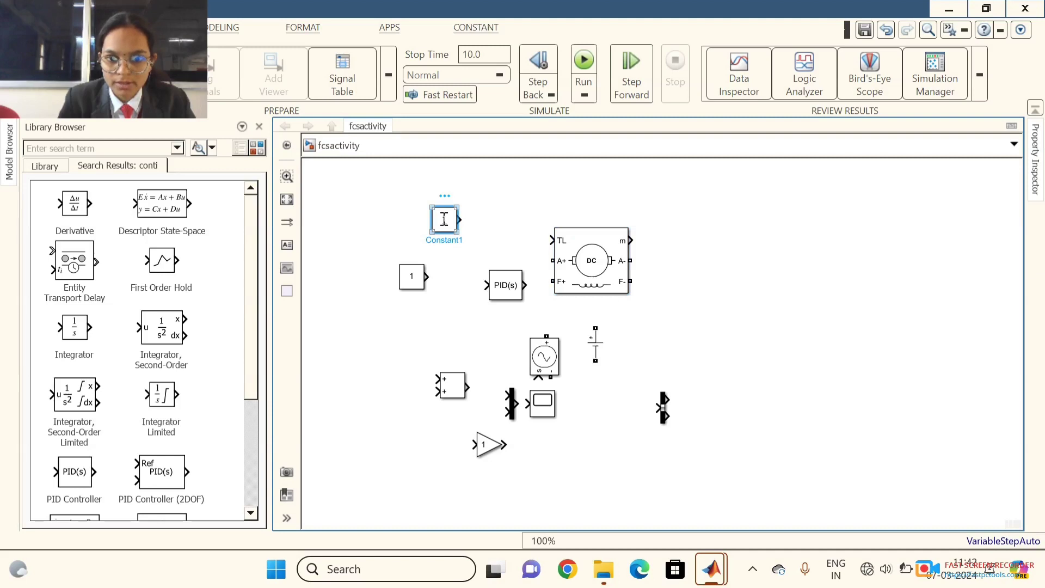
double_click(444, 219)
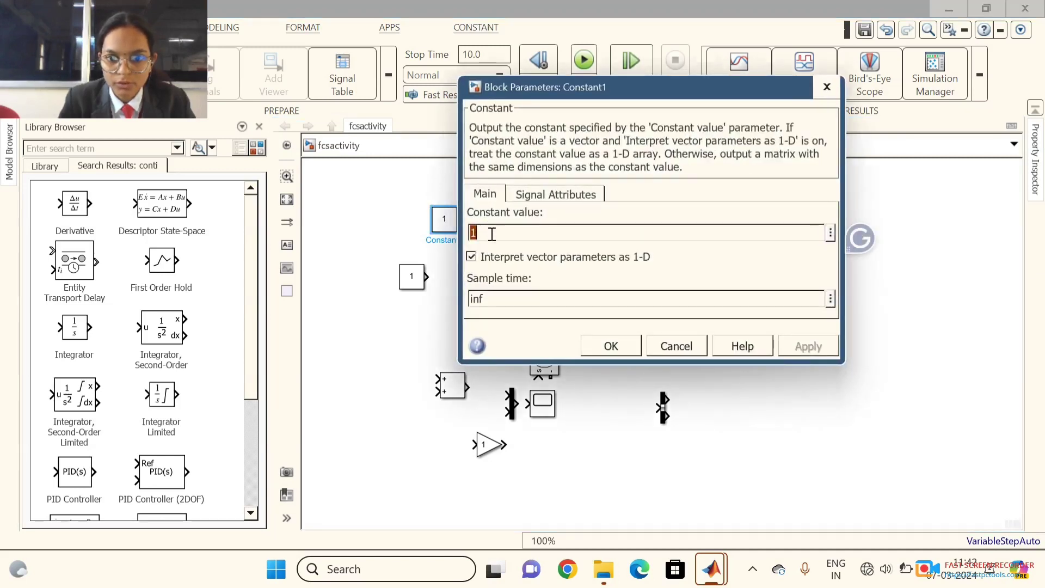
text(0)
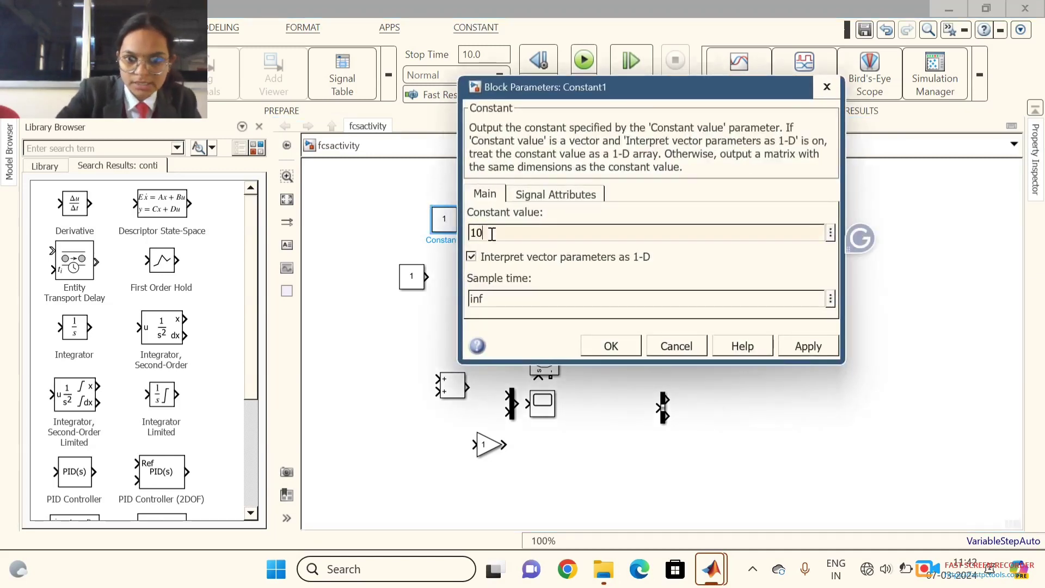
click(793, 351)
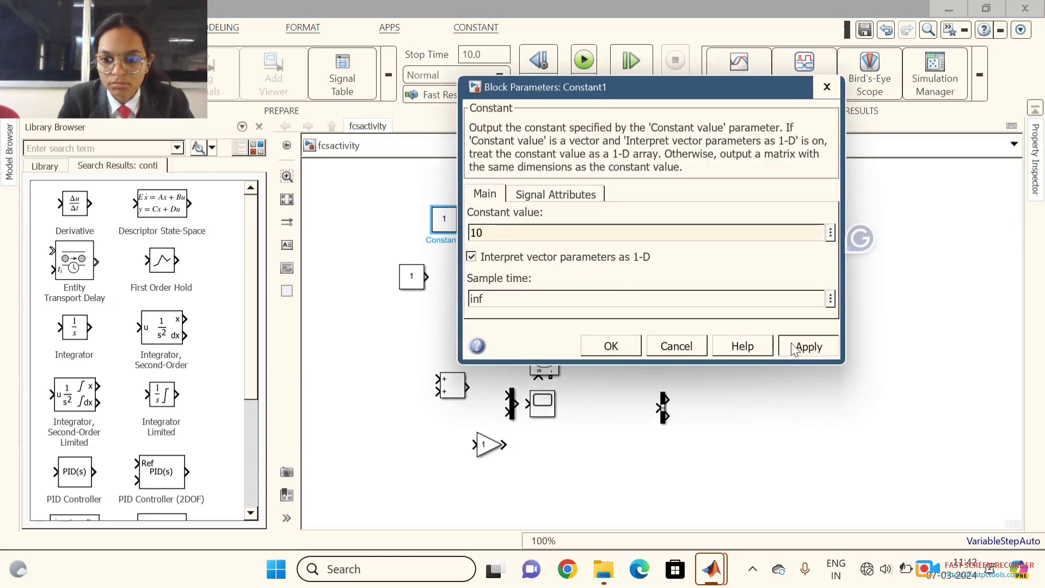
click(611, 348)
- Set the constant value of the Constant block beside the PID controller to 1750
double_click(412, 276)
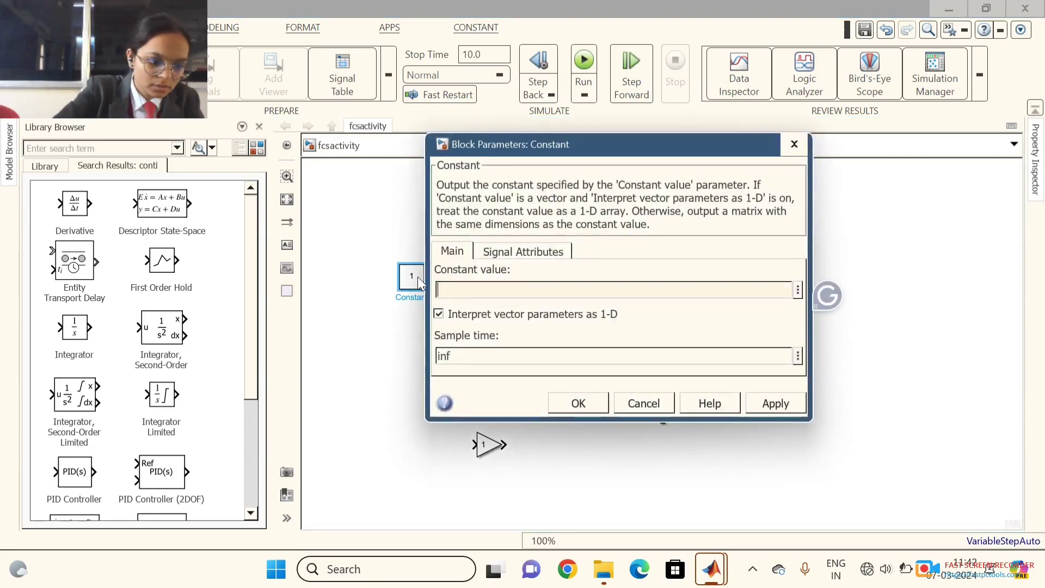
text(17)
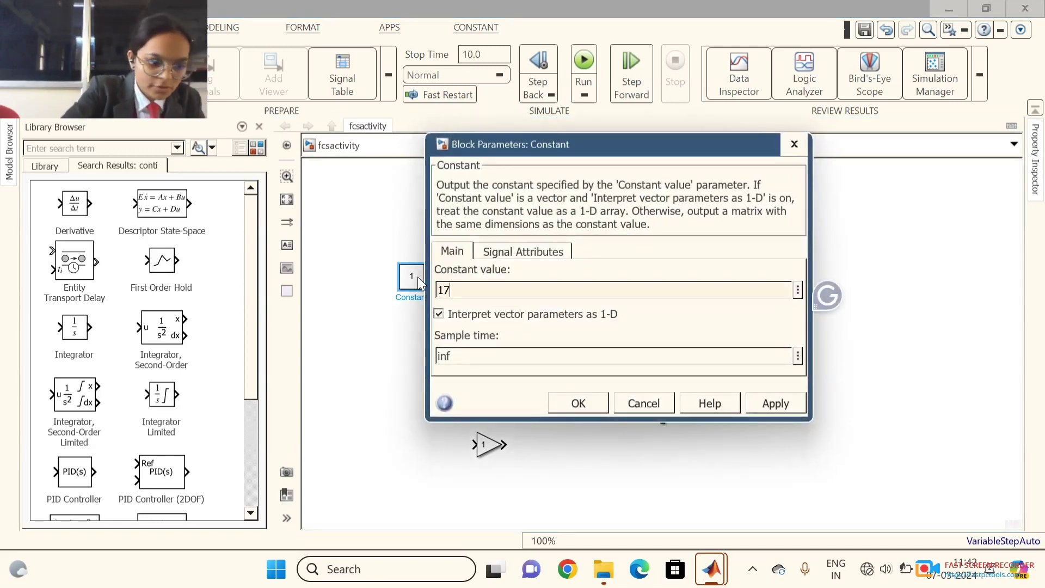
text(50)
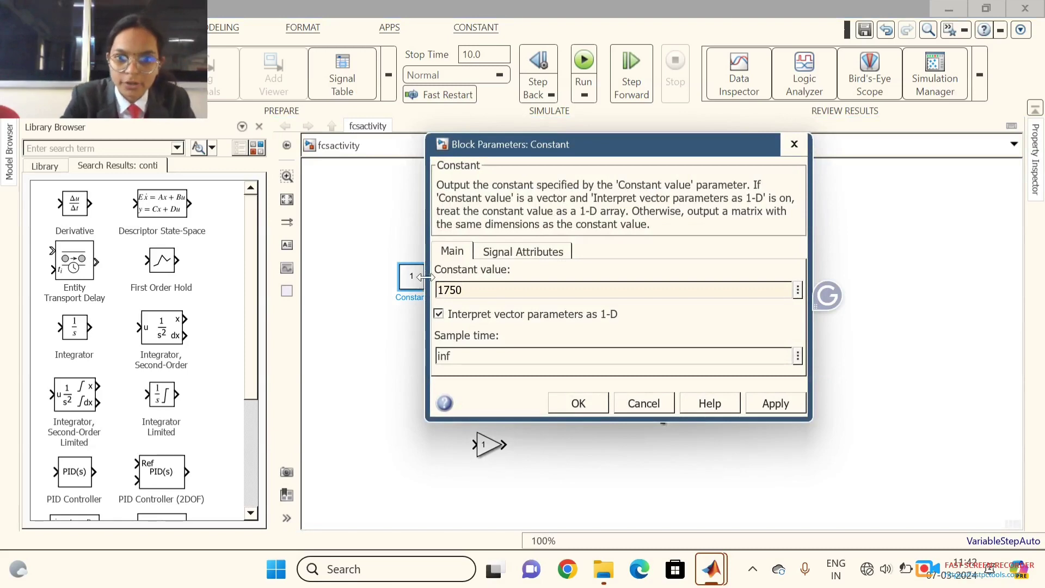
click(760, 408)
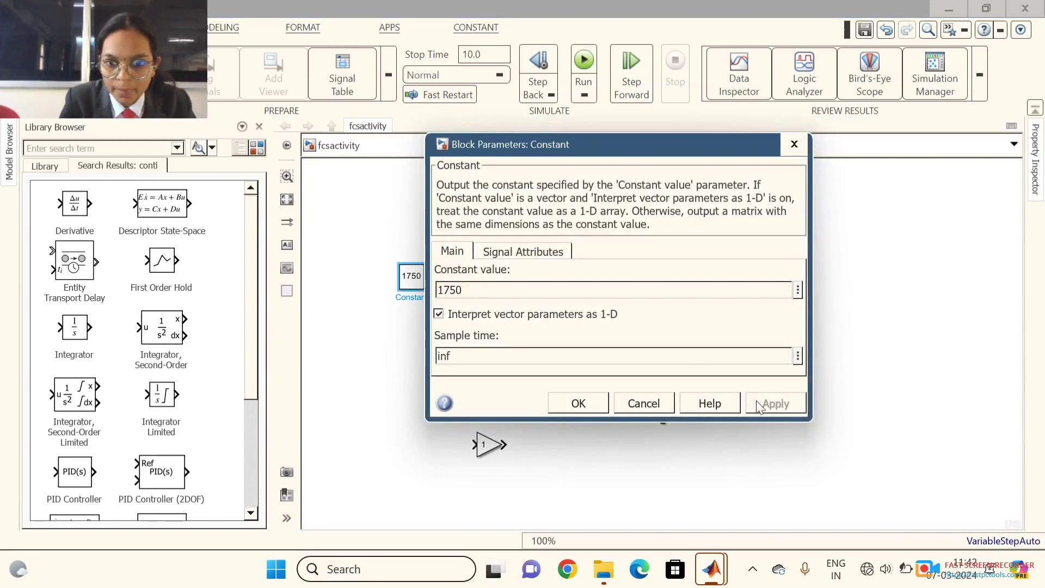
click(597, 405)
- Set the Add block's list of signs to "+-" and apply it
click(445, 386)
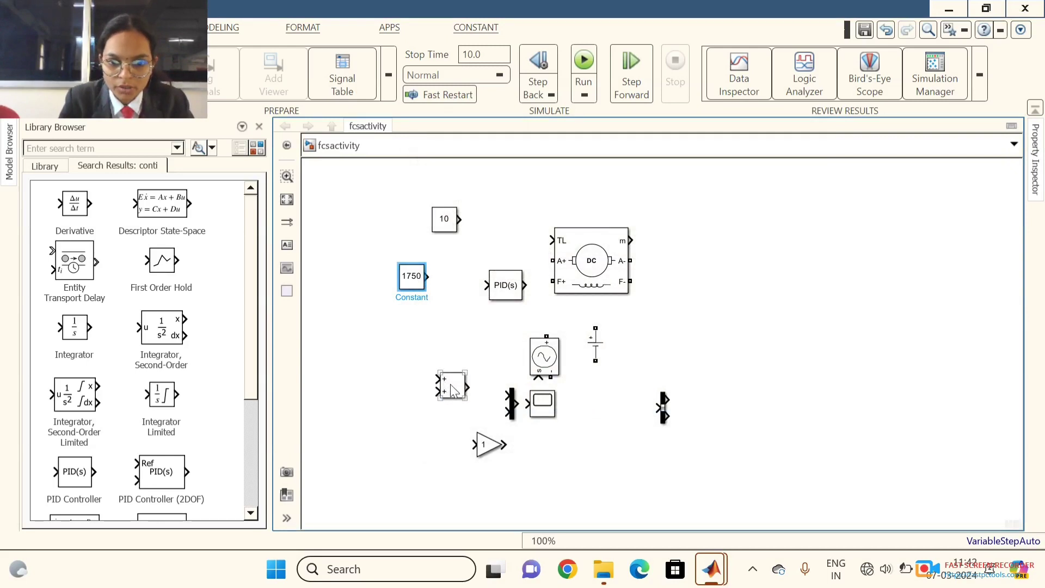
double_click(450, 385)
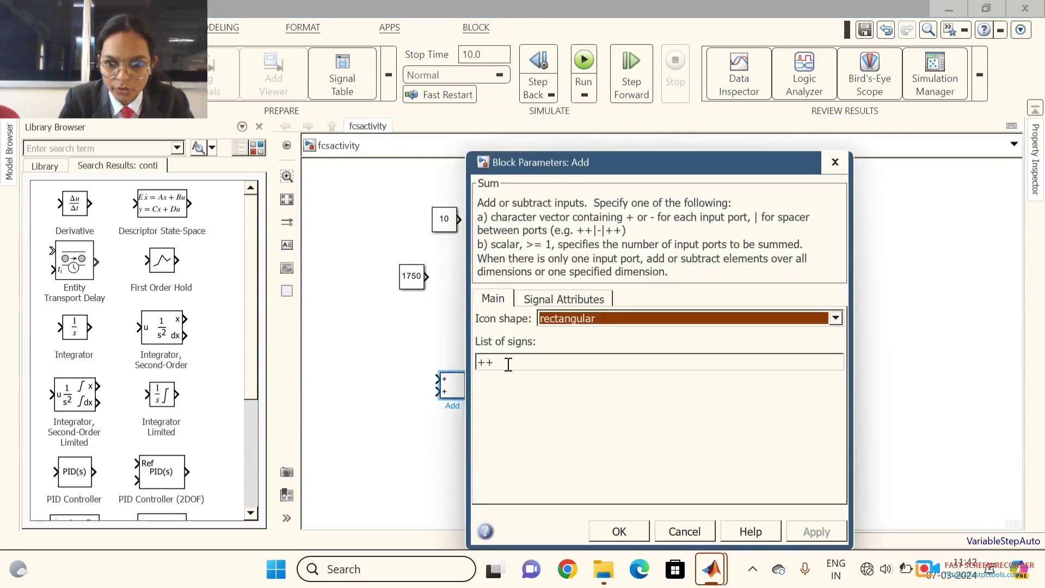
double_click(514, 361)
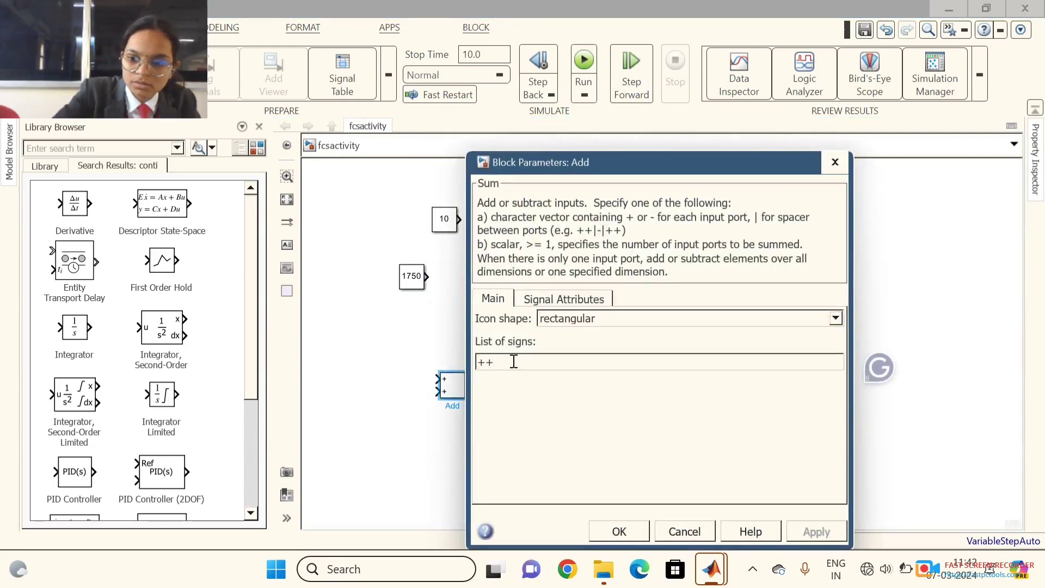
text(+)
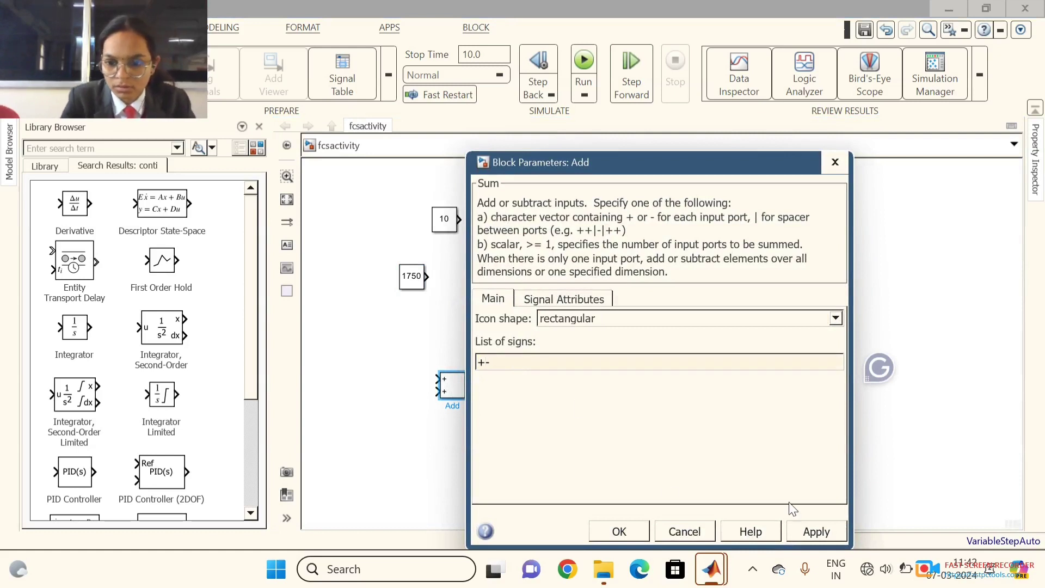
click(811, 529)
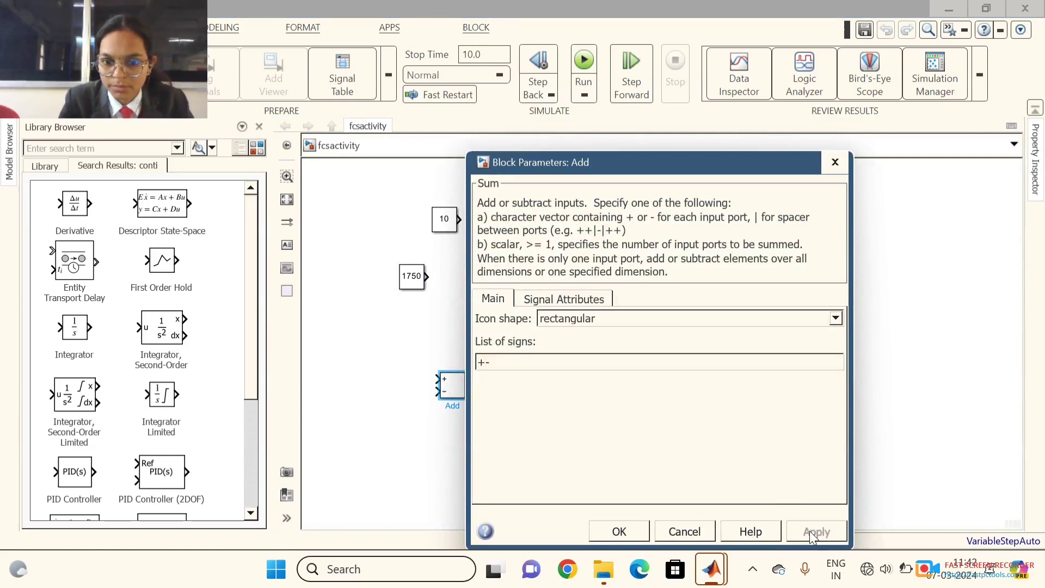
click(623, 532)
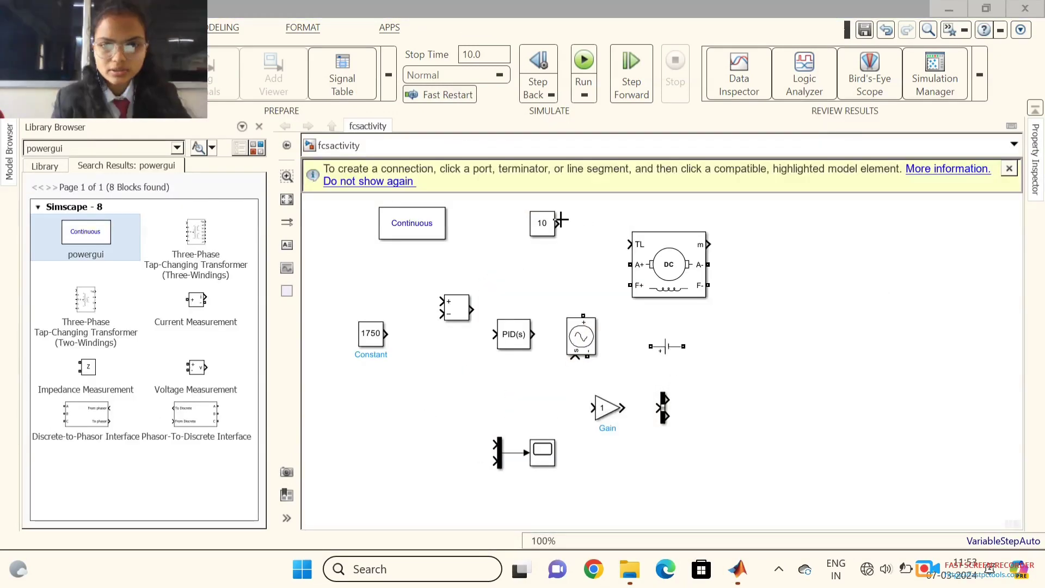
- Connect the 10 constant to the DC machine's TL input and the machine's A+ terminal to the Controlled Voltage Source's positive terminal
drag(560, 219, 638, 249)
click(581, 235)
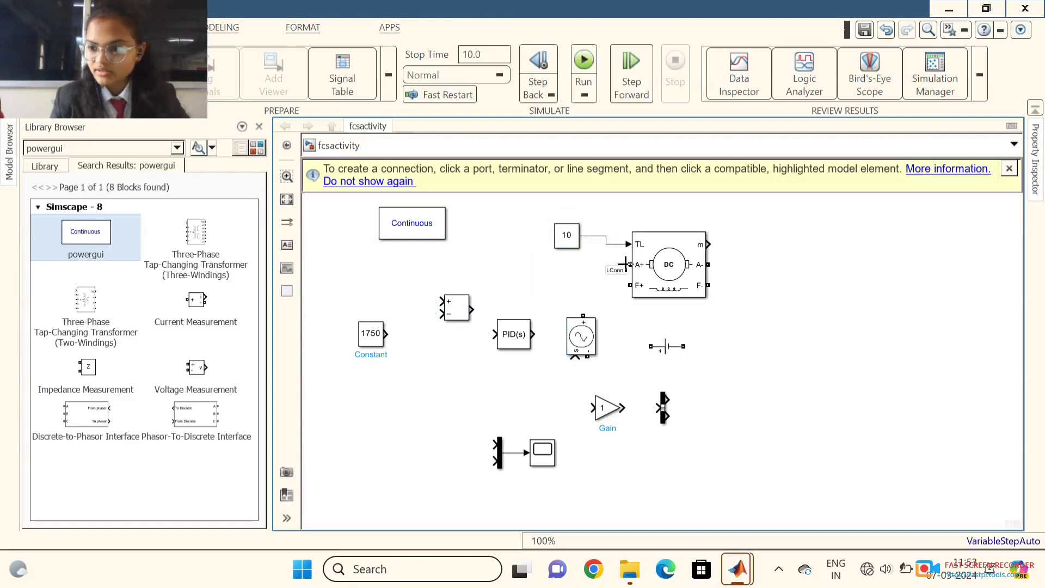
click(583, 333)
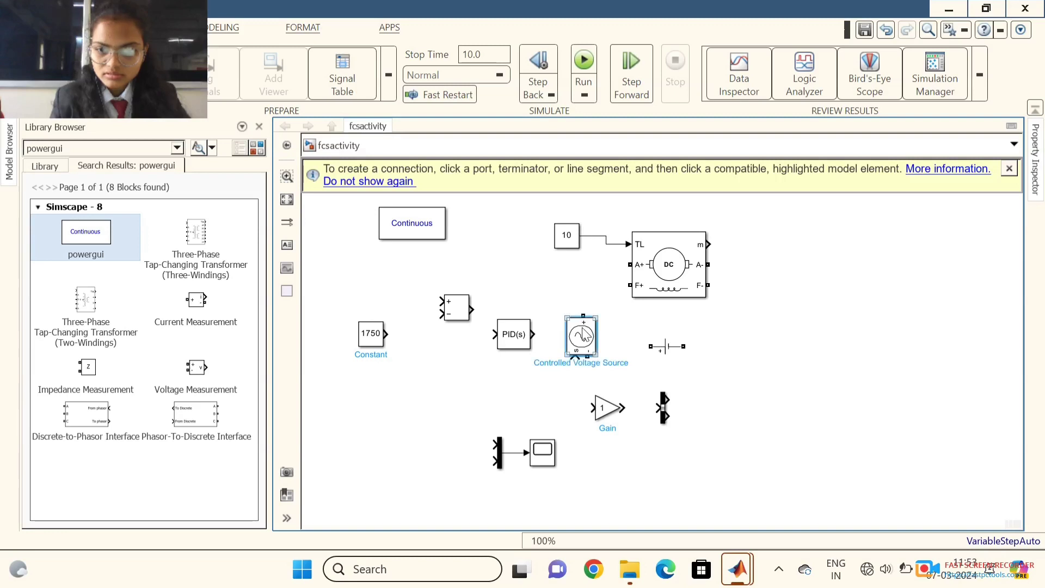
click(634, 290)
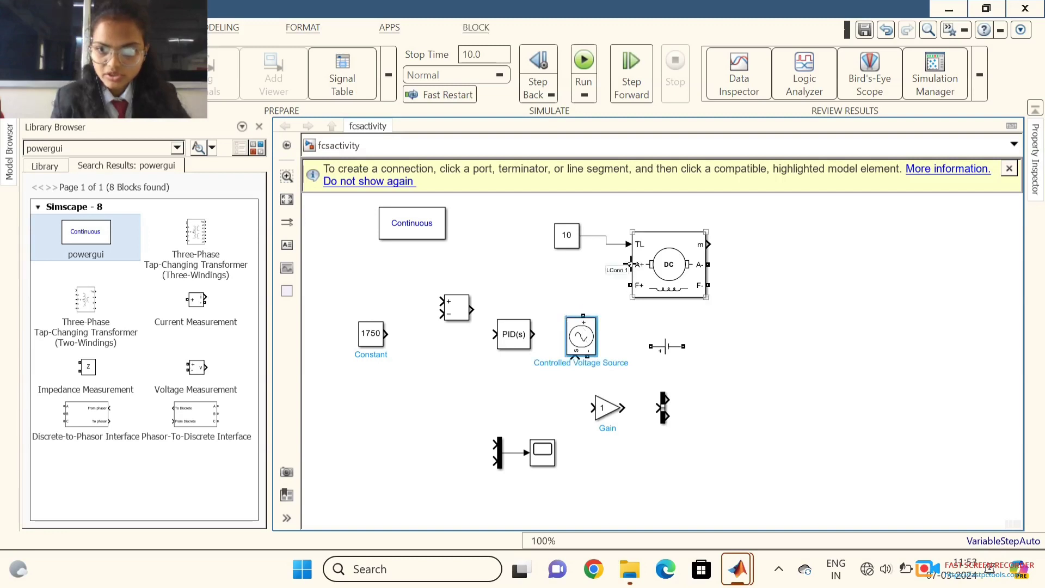
drag(630, 264, 585, 313)
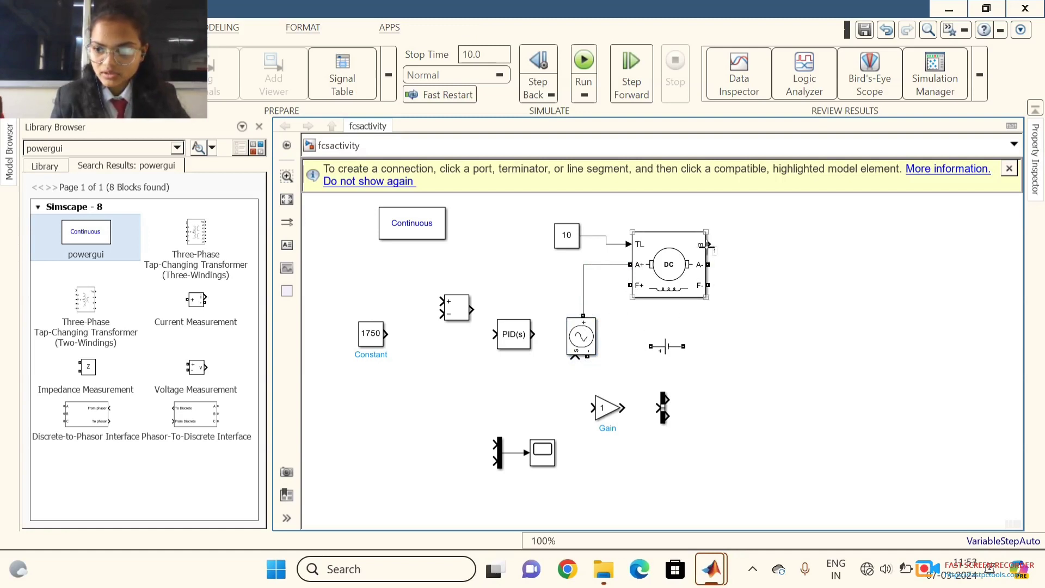
- Try to route a signal line from the DC machine's m output towards the Bus Selector
click(665, 418)
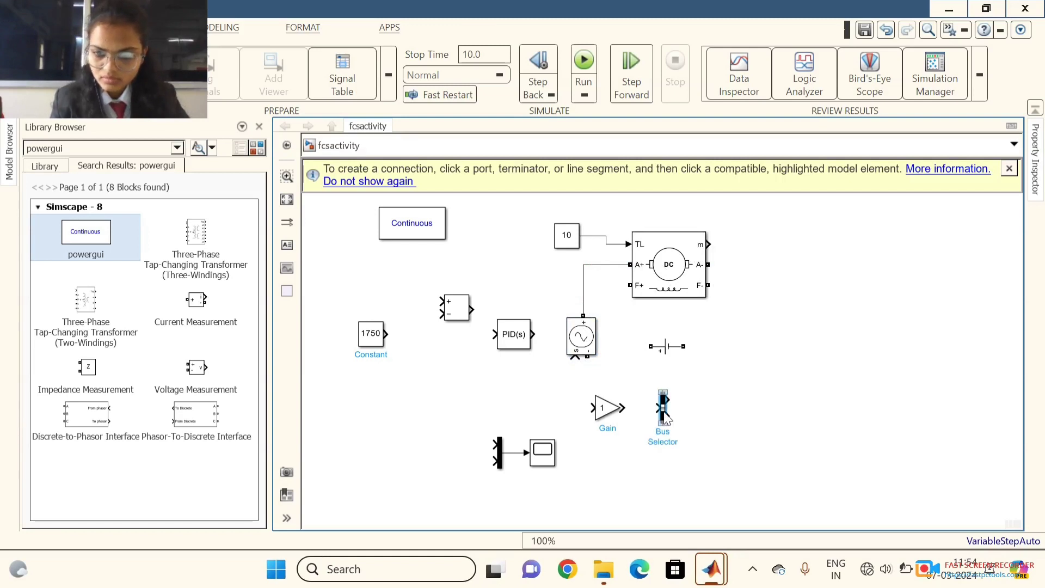
click(707, 242)
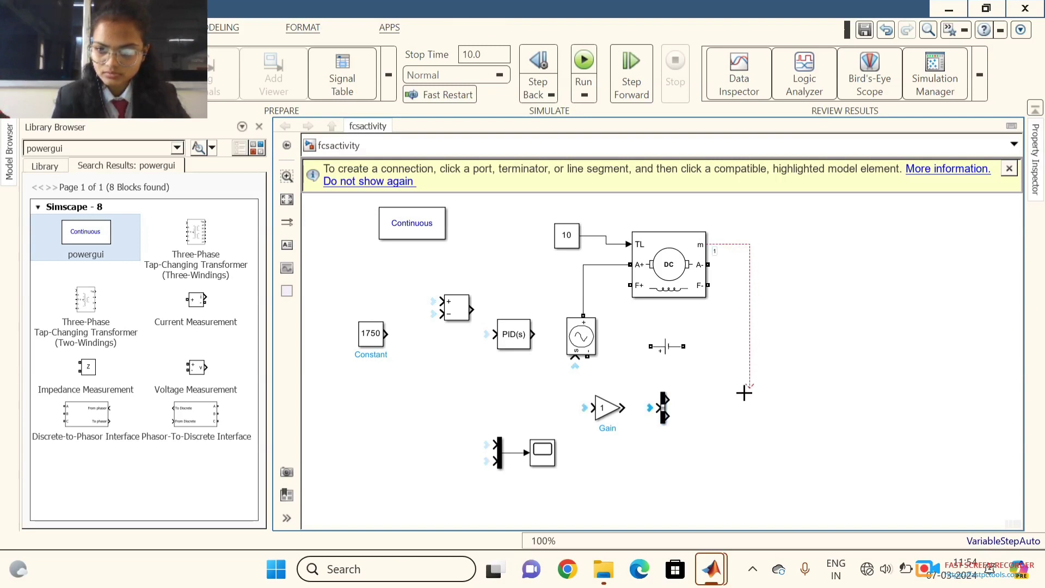
click(718, 372)
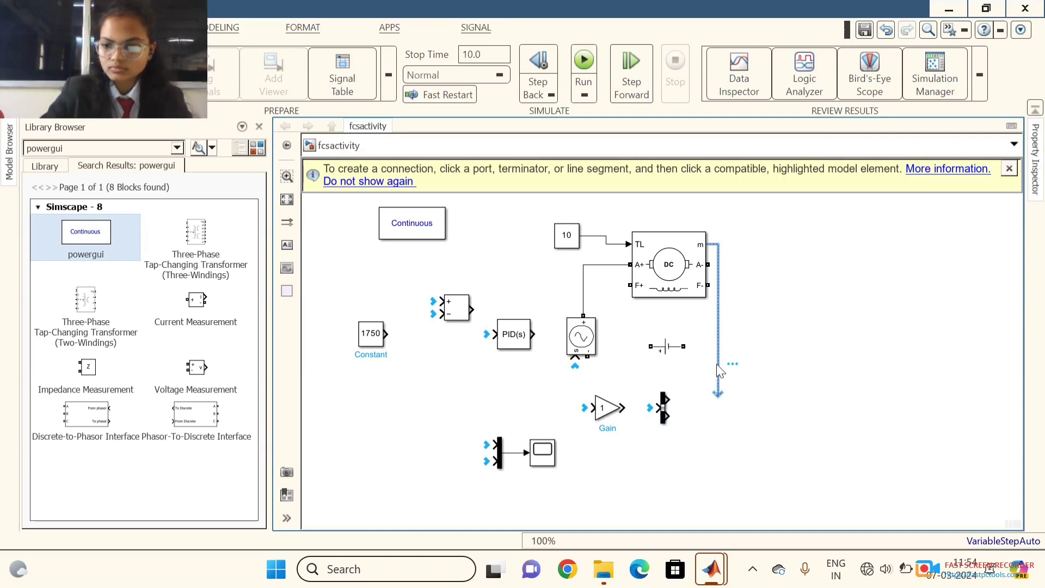
key(Escape)
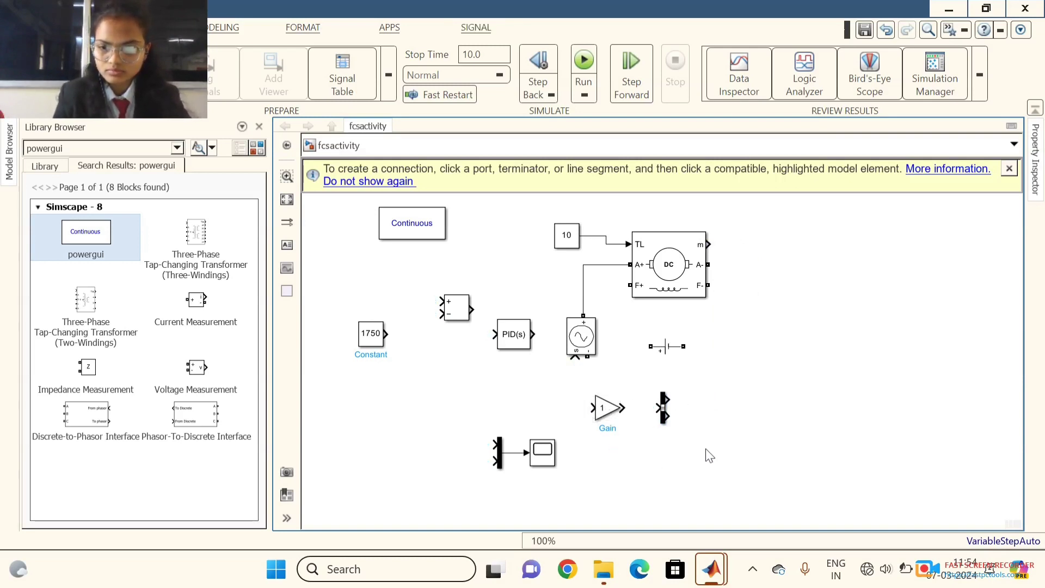
- Set the Gain block's gain to 30/pi, keeping element-wise multiplication, and apply it
double_click(606, 409)
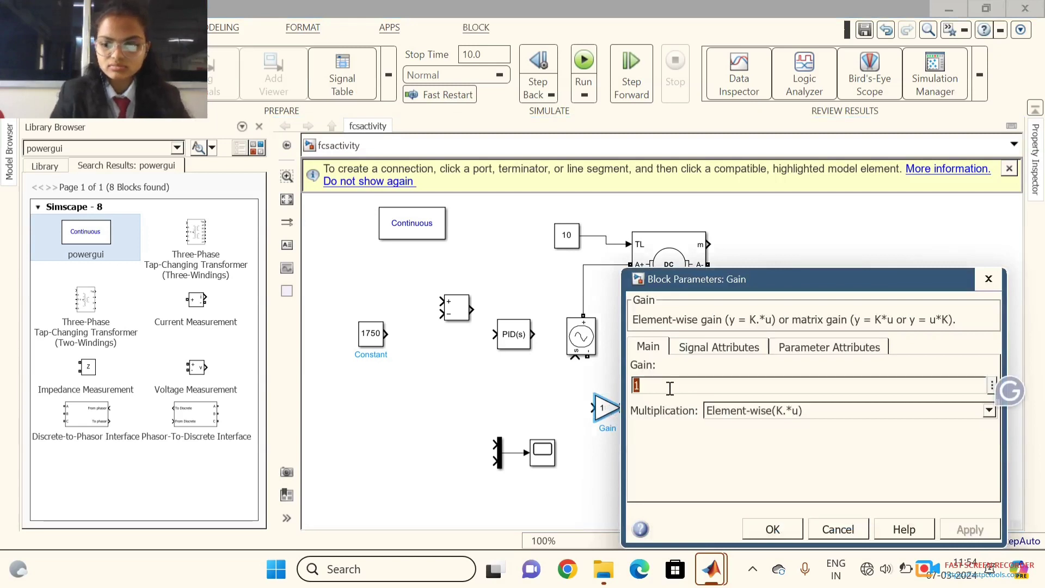
key(BackSpace)
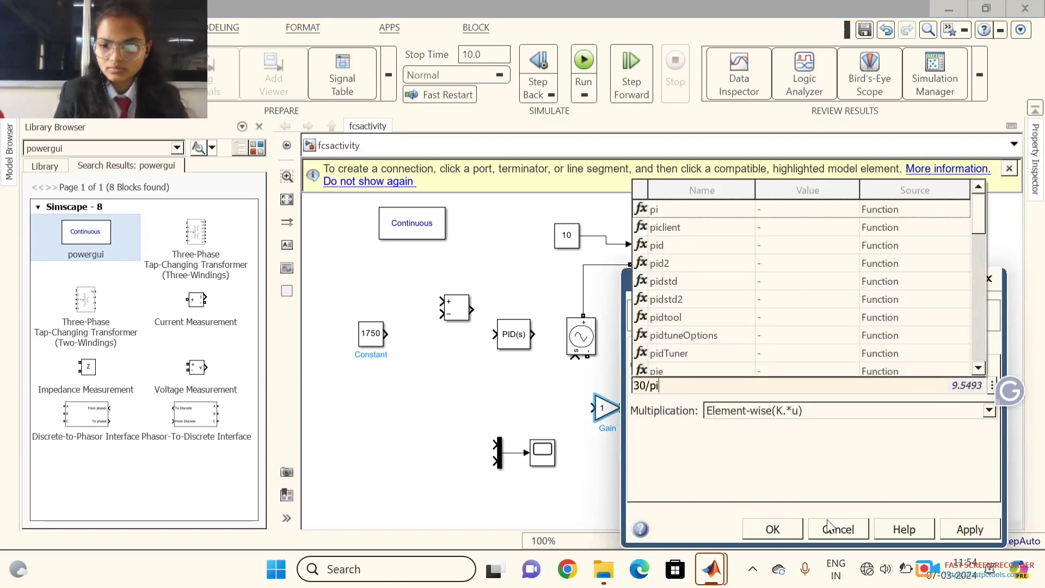
click(964, 529)
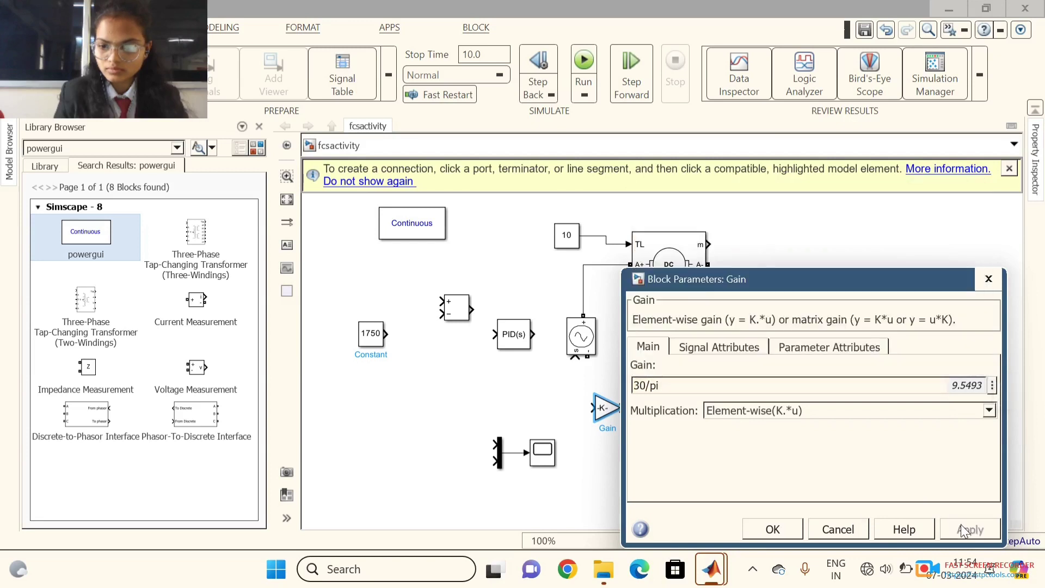
click(779, 528)
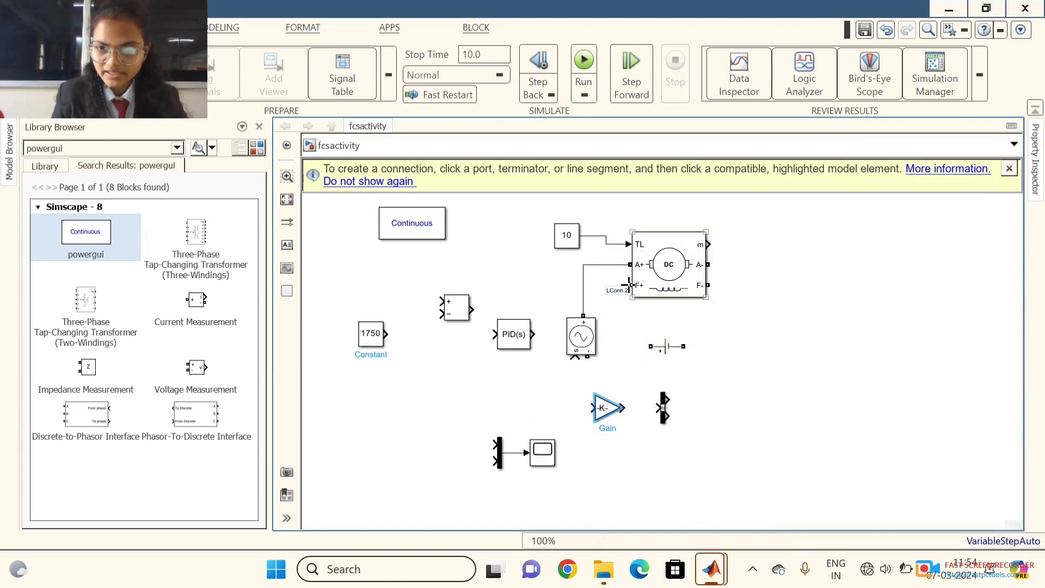
- Connect the DC machine's F+ and F- field terminals to the positive and negative terminals of the DC voltage source
drag(630, 284, 642, 348)
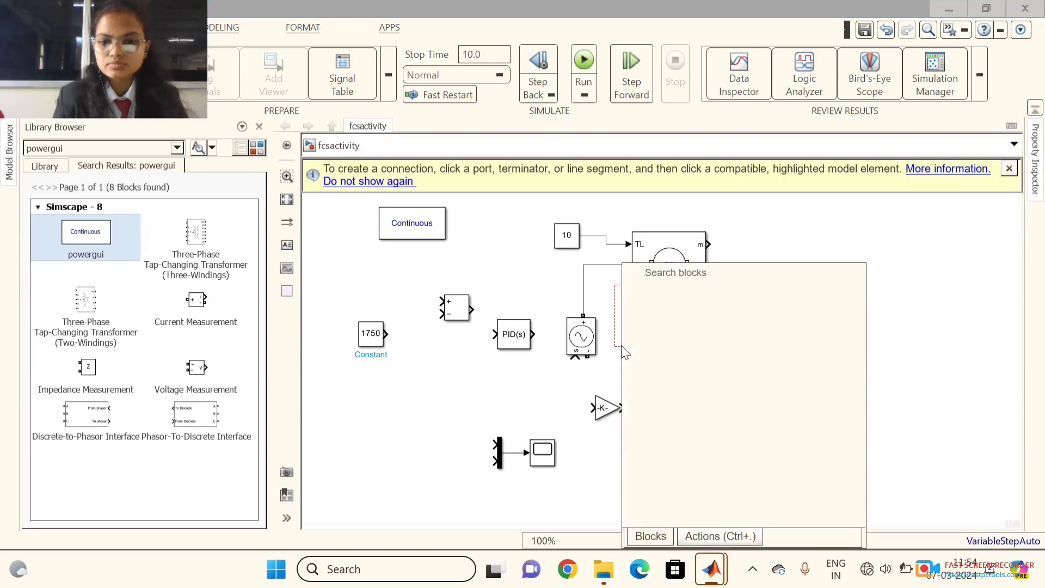
click(589, 382)
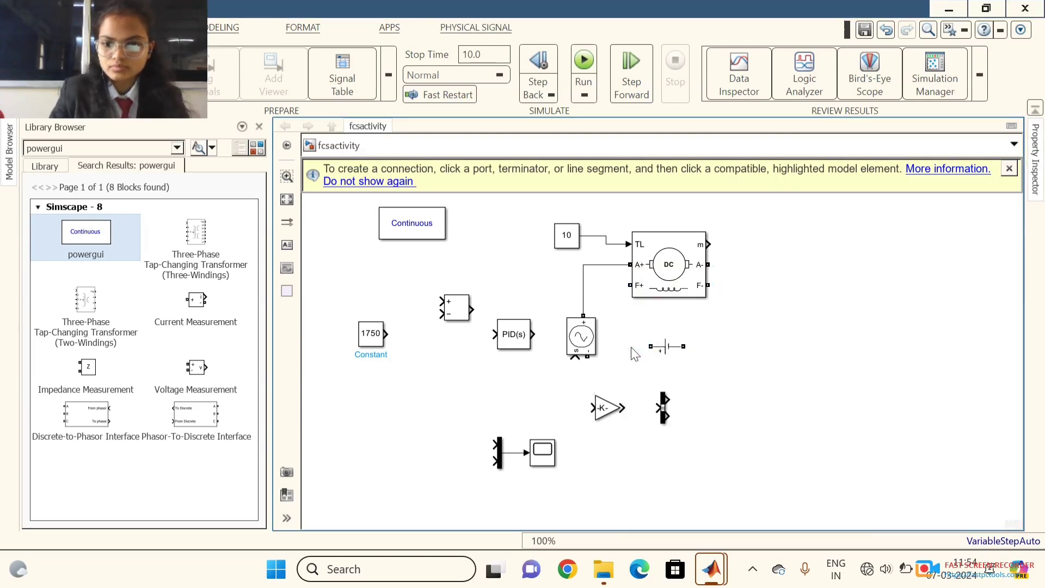
drag(651, 346, 630, 284)
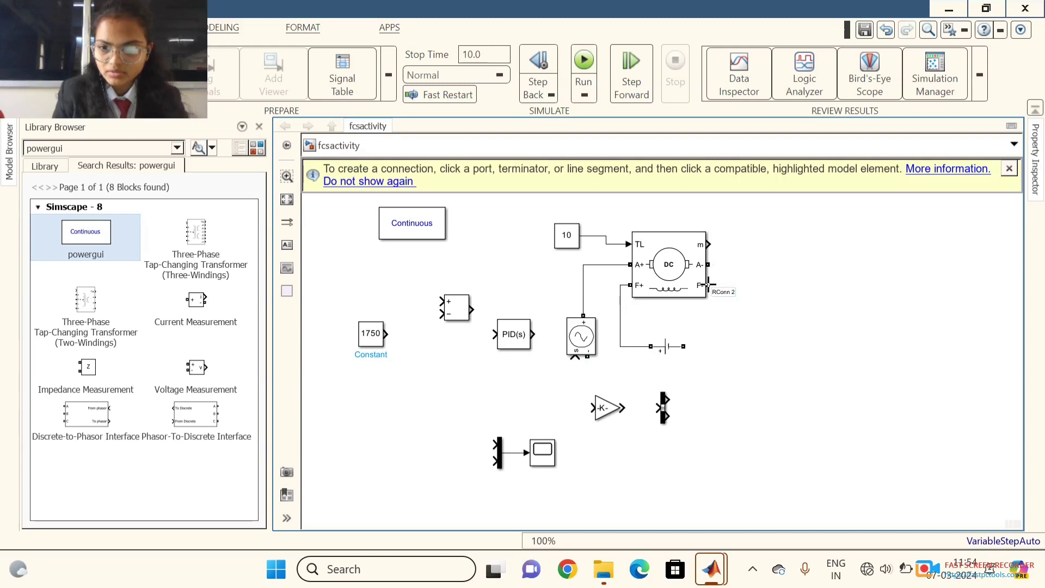
drag(709, 284, 684, 347)
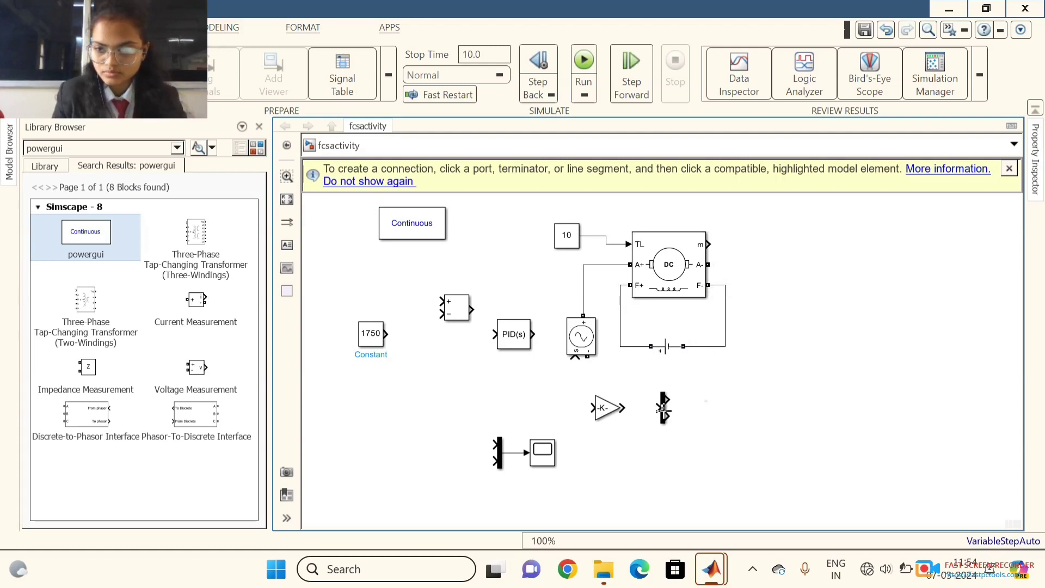
- Connect the Add block's output to the PID Controller's input
click(527, 338)
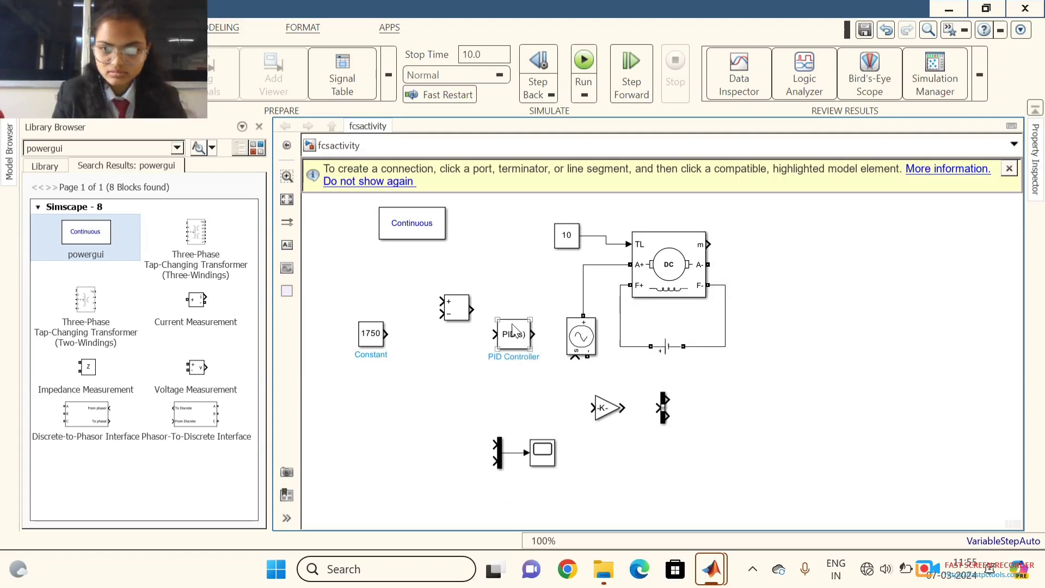
click(459, 309)
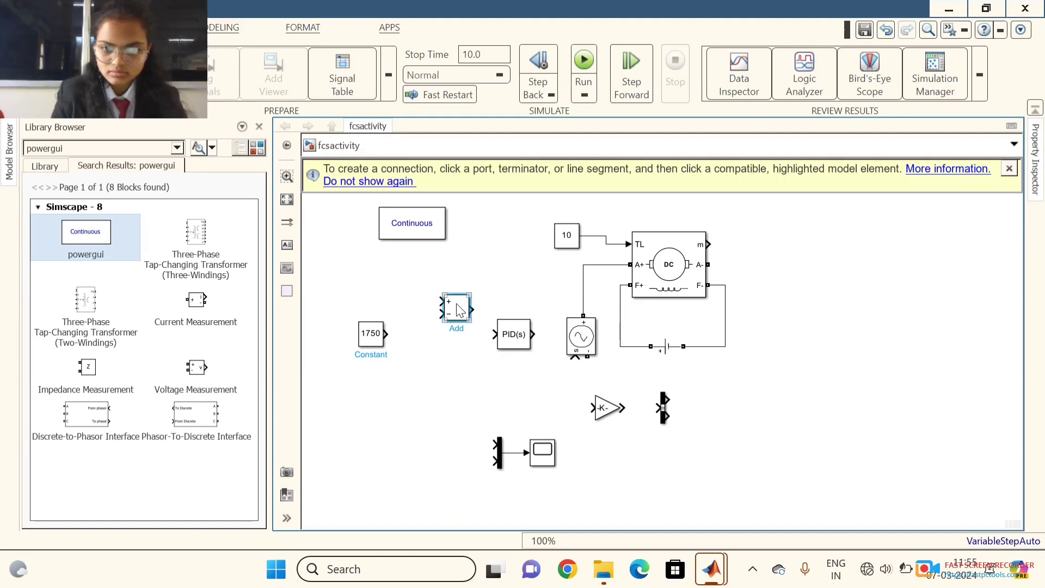
mouse_move(460, 310)
mouse_down()
mouse_move(442, 330)
mouse_move(493, 335)
mouse_up()
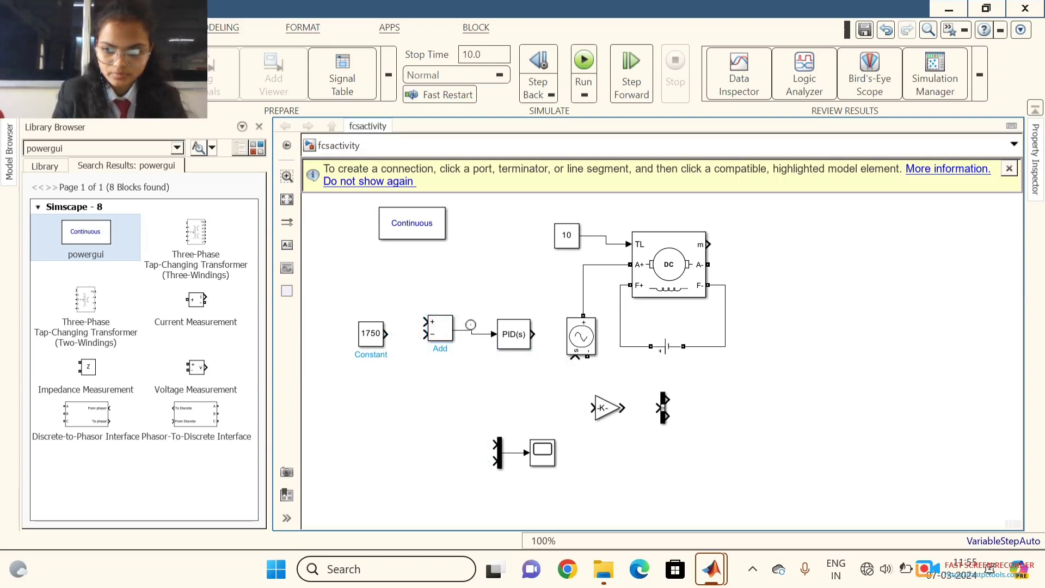
- Align the Add block and the 1750 constant with the PID Controller, and connect the constant to the Add block's plus input
click(440, 329)
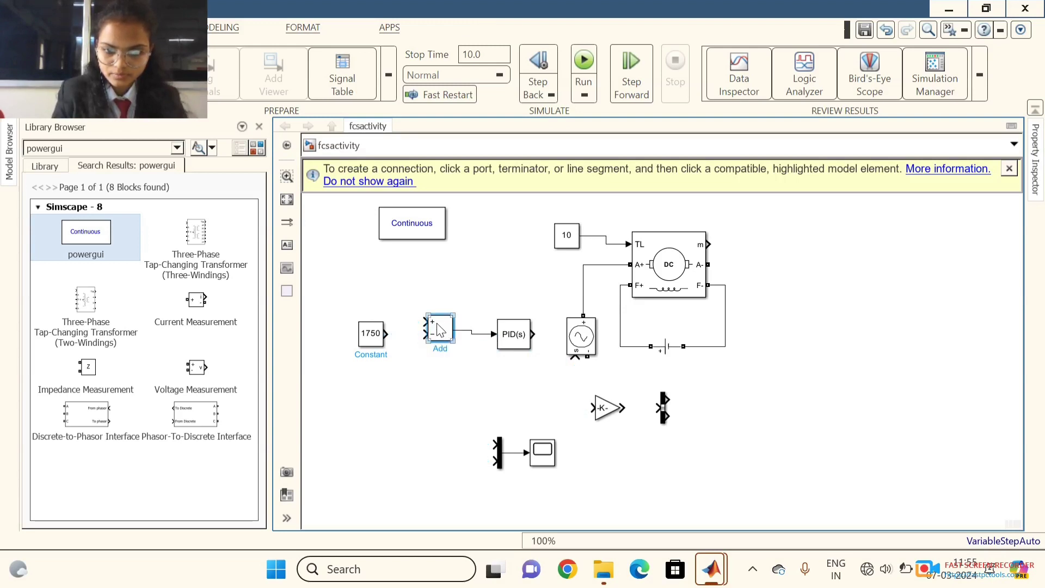
drag(437, 323, 379, 331)
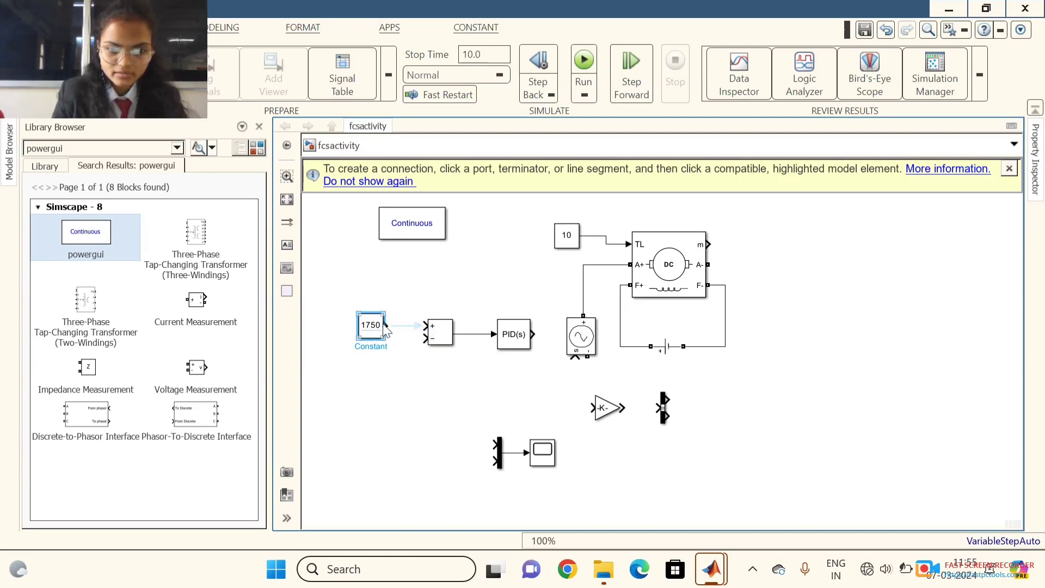
drag(386, 325, 425, 324)
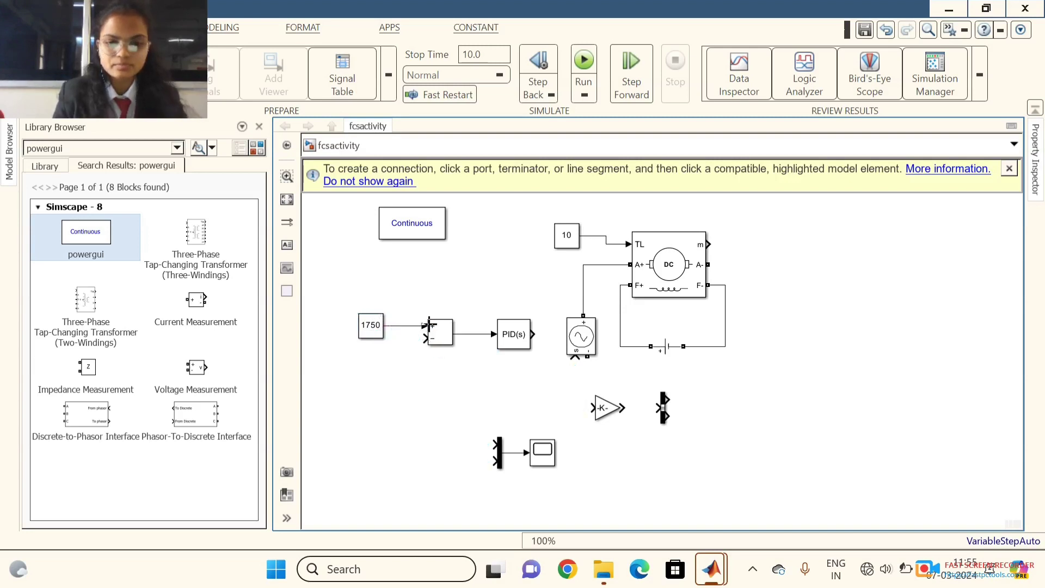
click(451, 245)
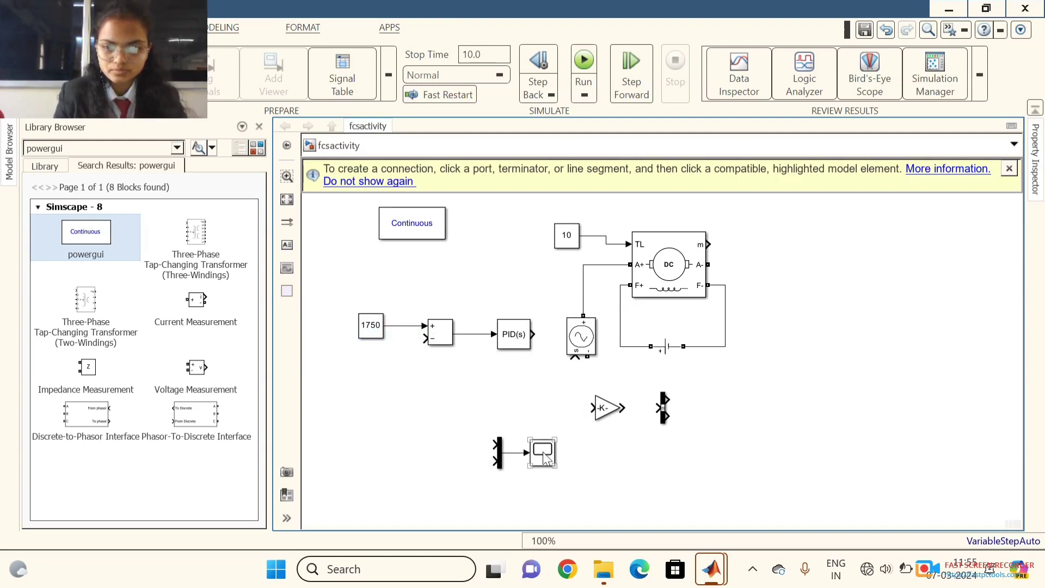
- Try to connect the Add block's minus input to the Mux block's lower input
click(445, 340)
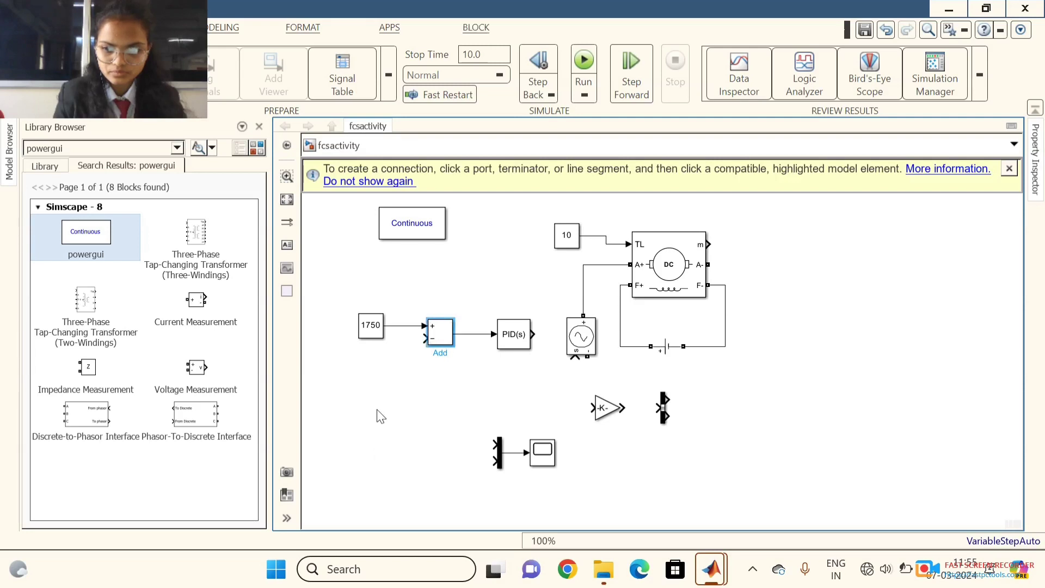
click(498, 452)
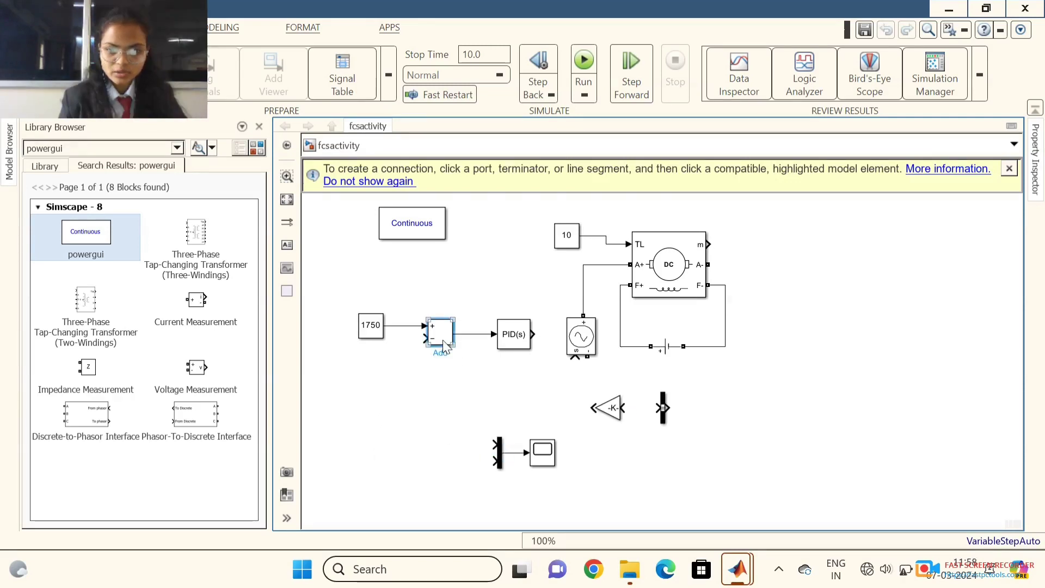
drag(425, 338, 496, 461)
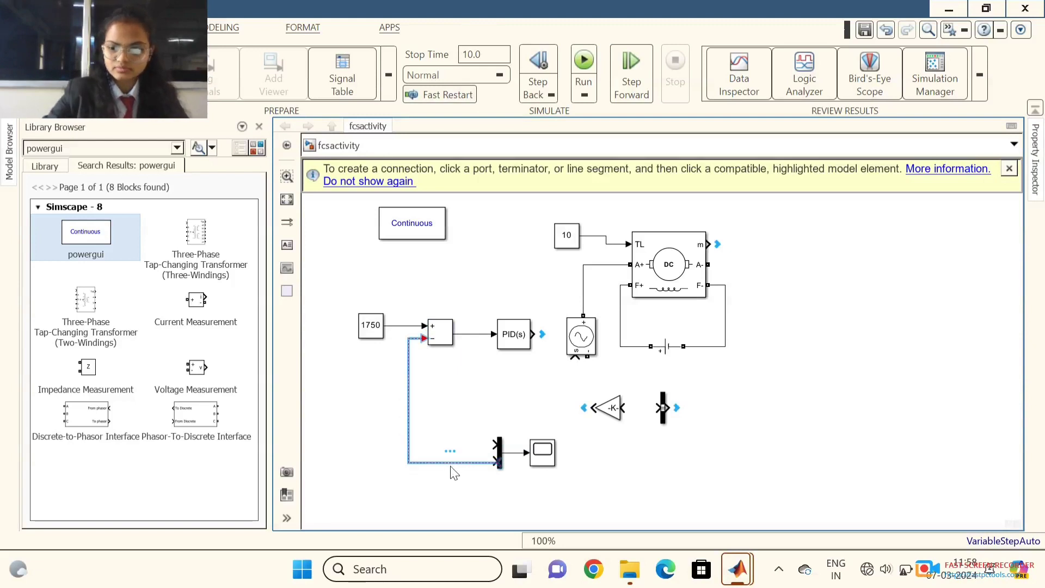
key(Delete)
drag(492, 463, 421, 338)
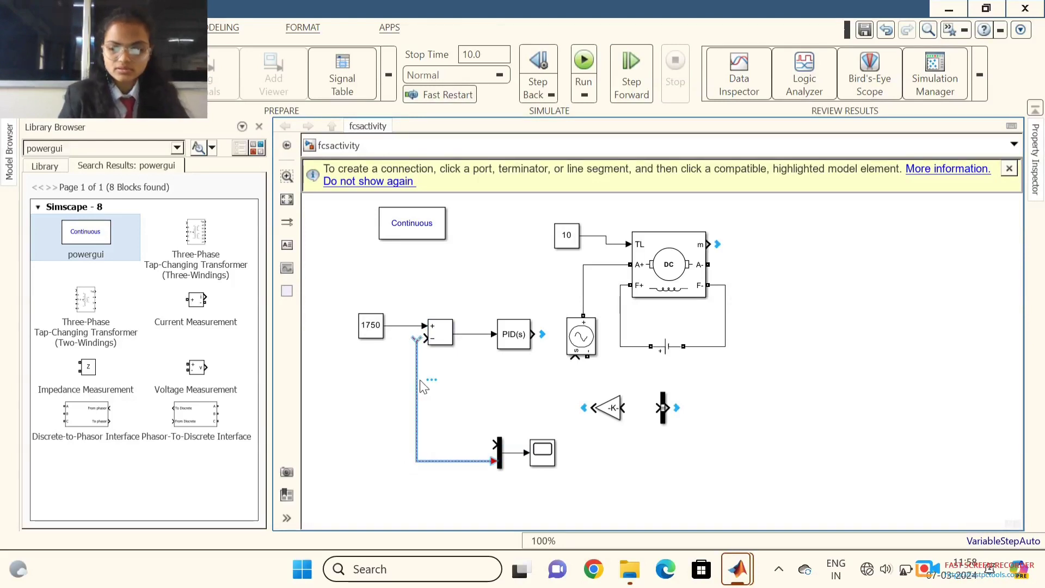
key(Delete)
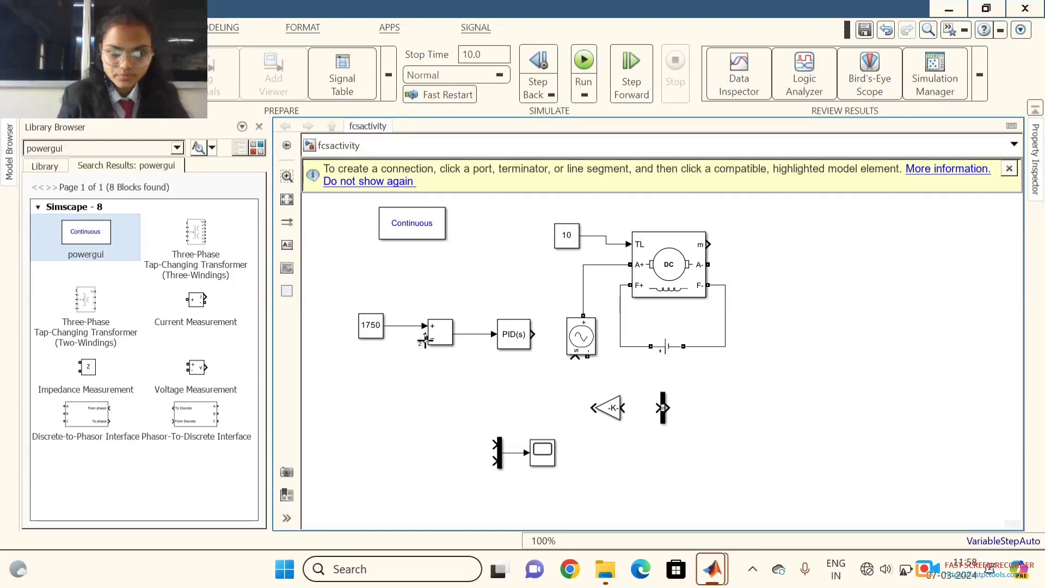
drag(421, 339, 489, 452)
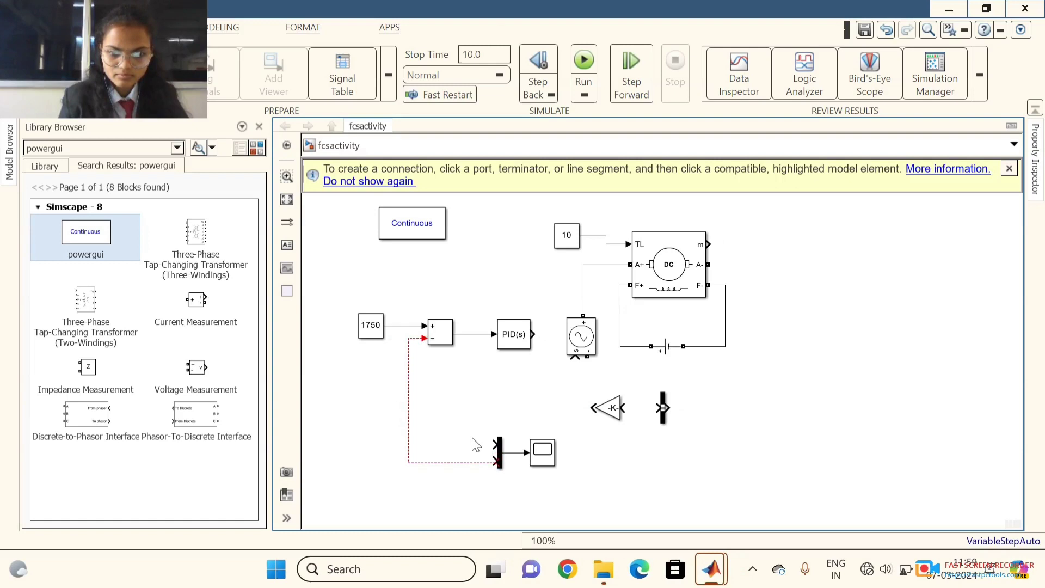
click(457, 463)
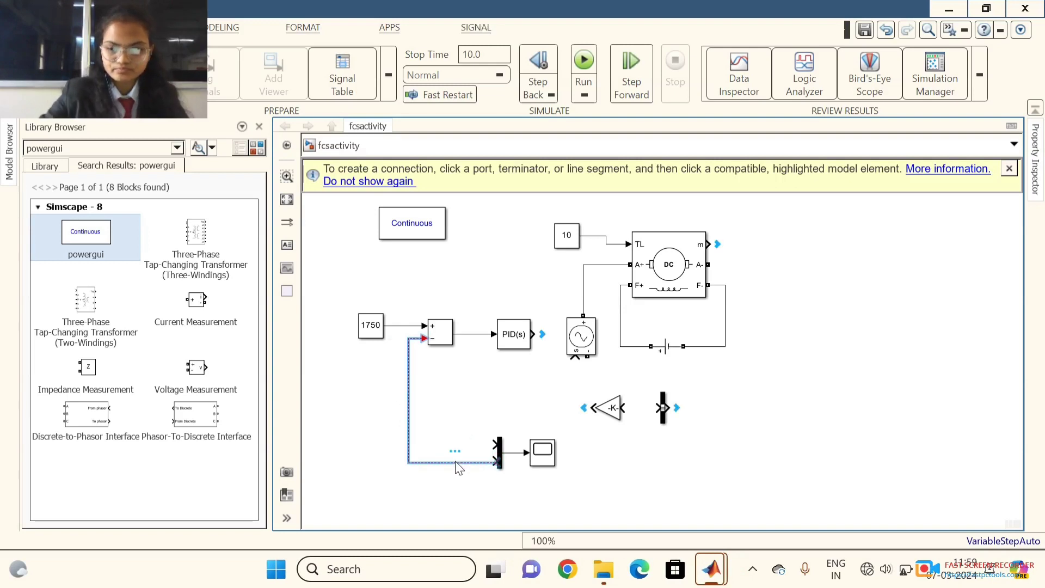
key(Delete)
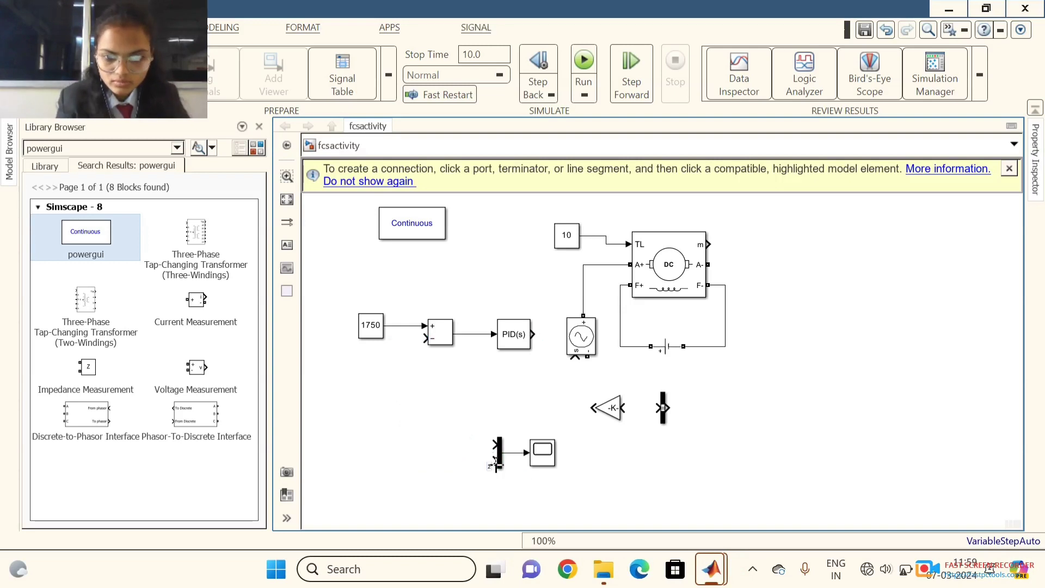
- Draw a signal line from the Mux block's lower input to the Add block's minus input
drag(493, 462, 424, 338)
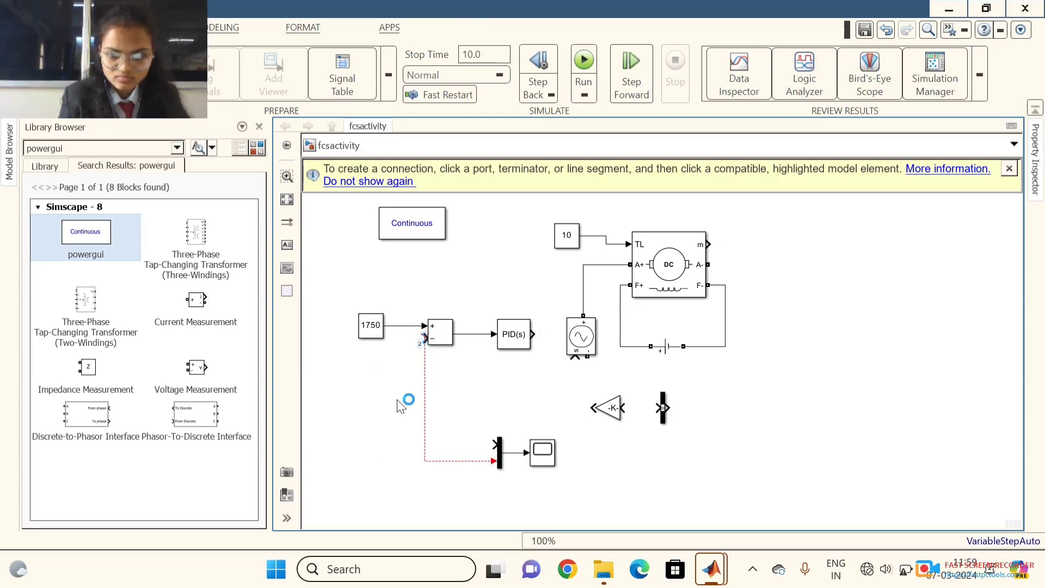
double_click(419, 408)
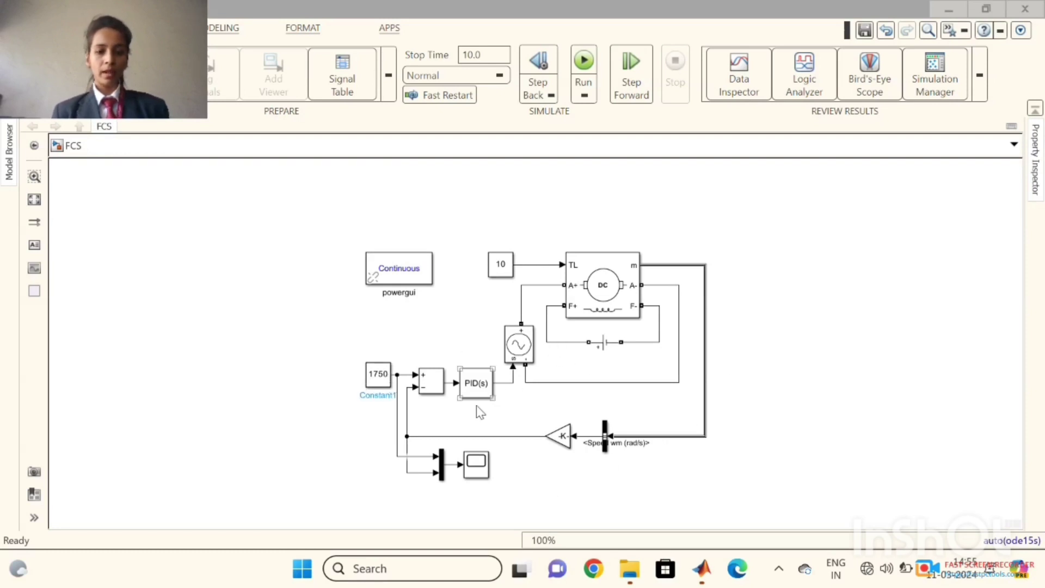
- Review the PID Controller block's parameters, including its controller type, form, time domain and gains, and close them unchanged
click(478, 388)
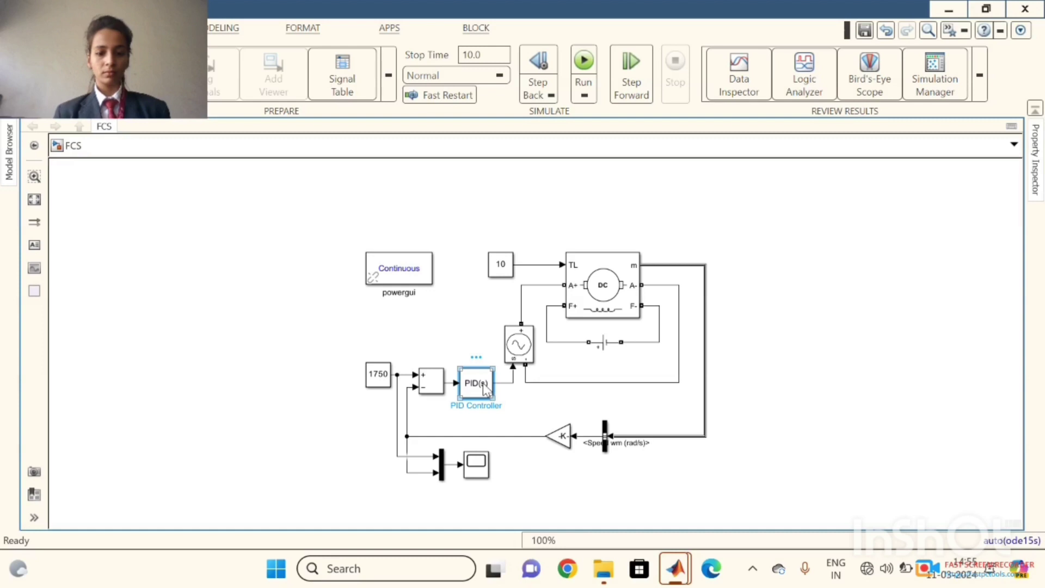
double_click(484, 388)
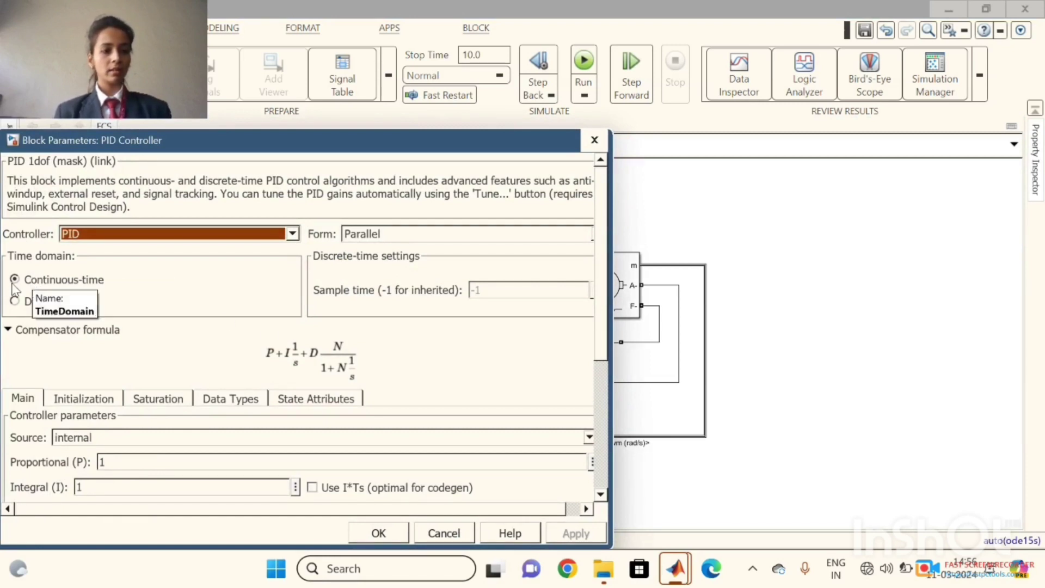
click(595, 141)
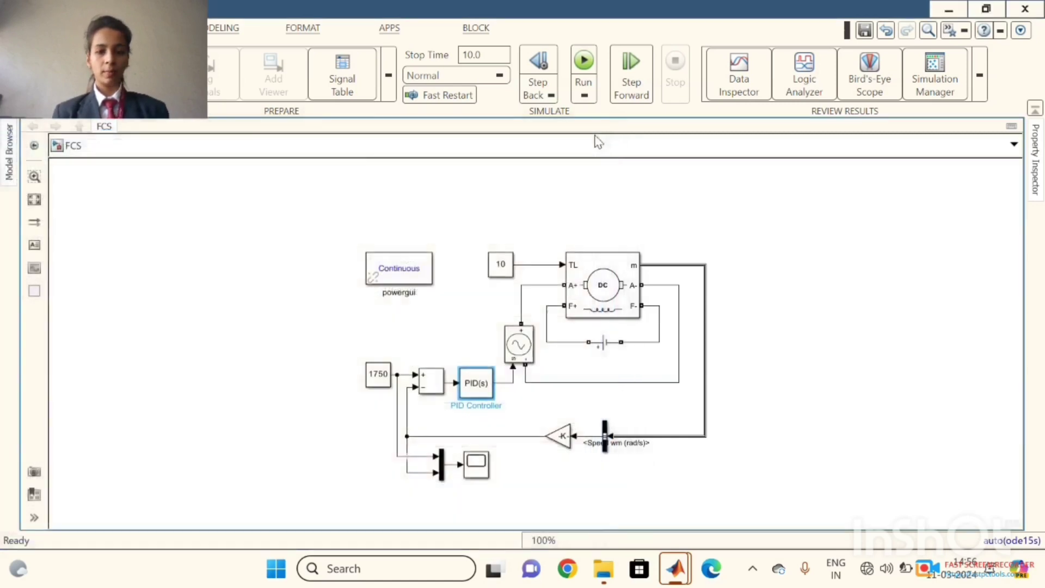
- Review the DC machine's preset model and mechanical input configuration, and close the block parameters without changes
click(614, 301)
double_click(614, 301)
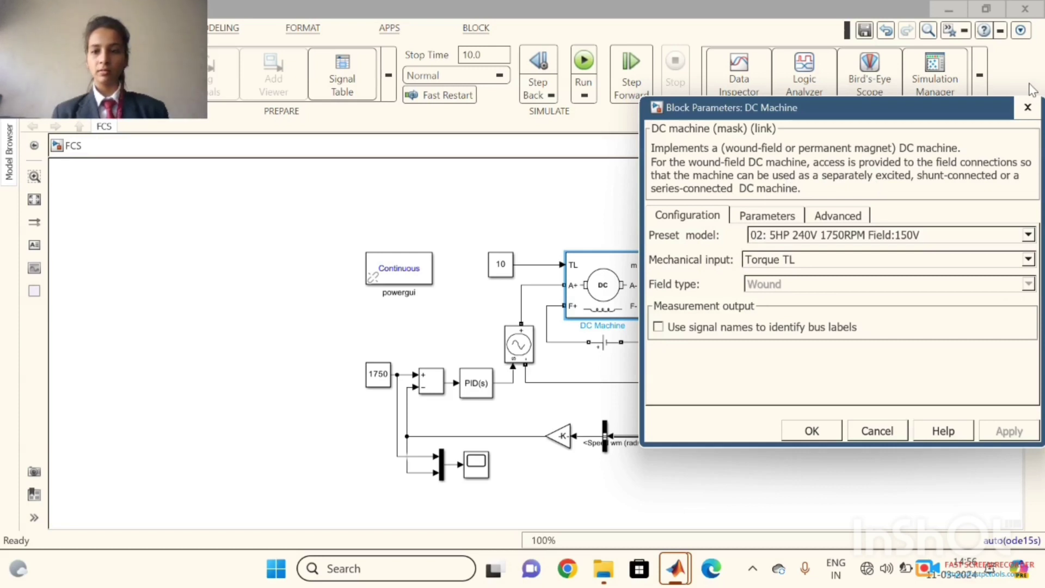
click(1028, 108)
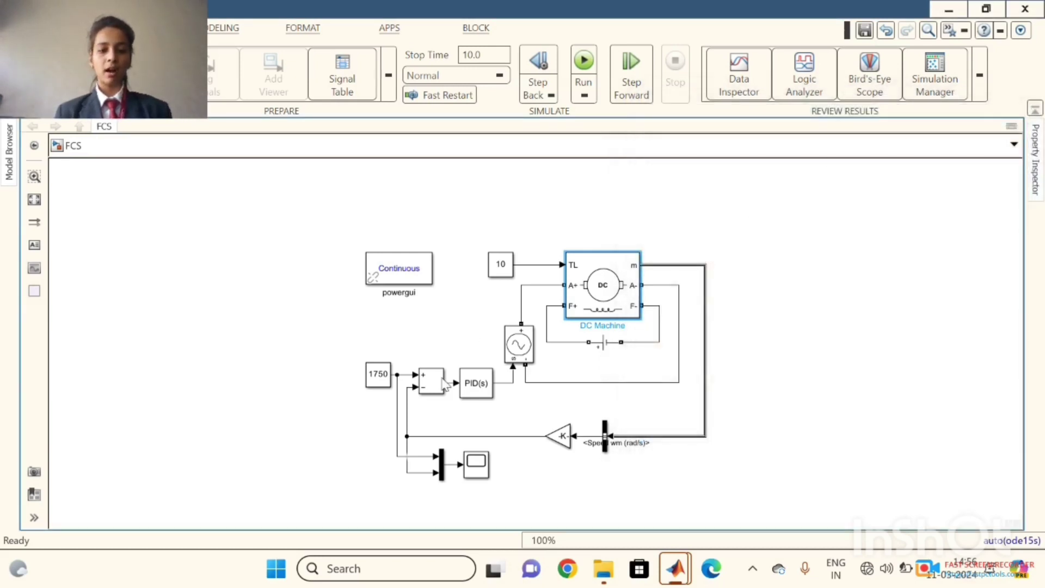
- View the speed response on the Scope and examine its display properties, such as title, legend, Y-limits and Y-label
double_click(480, 471)
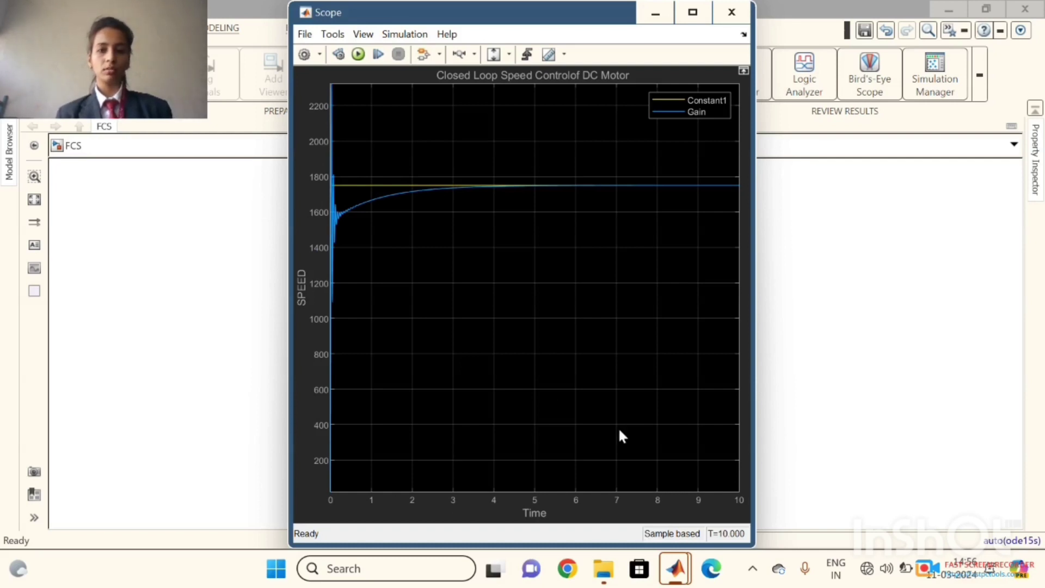
click(303, 55)
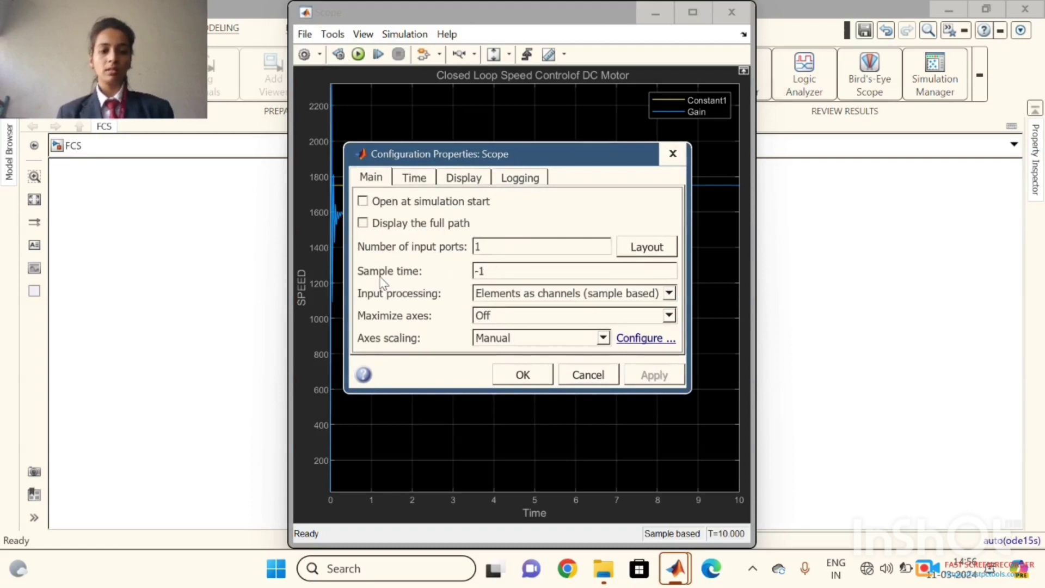
click(463, 180)
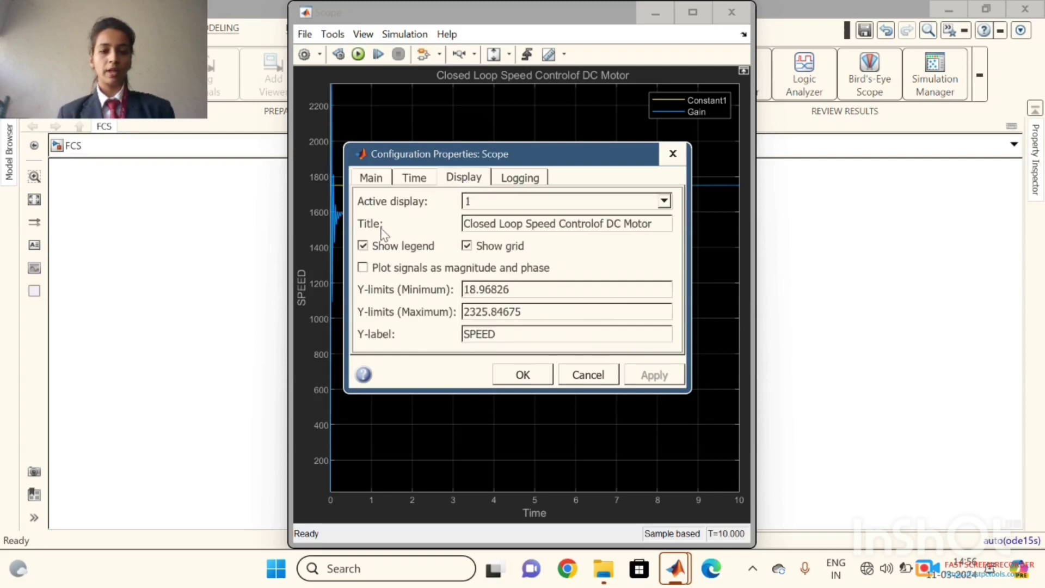